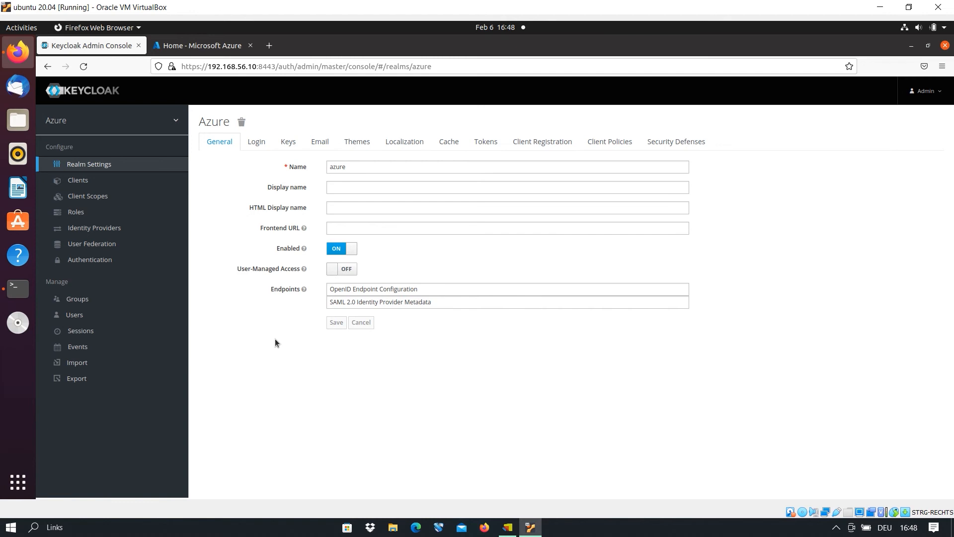
pyautogui.click(205, 45)
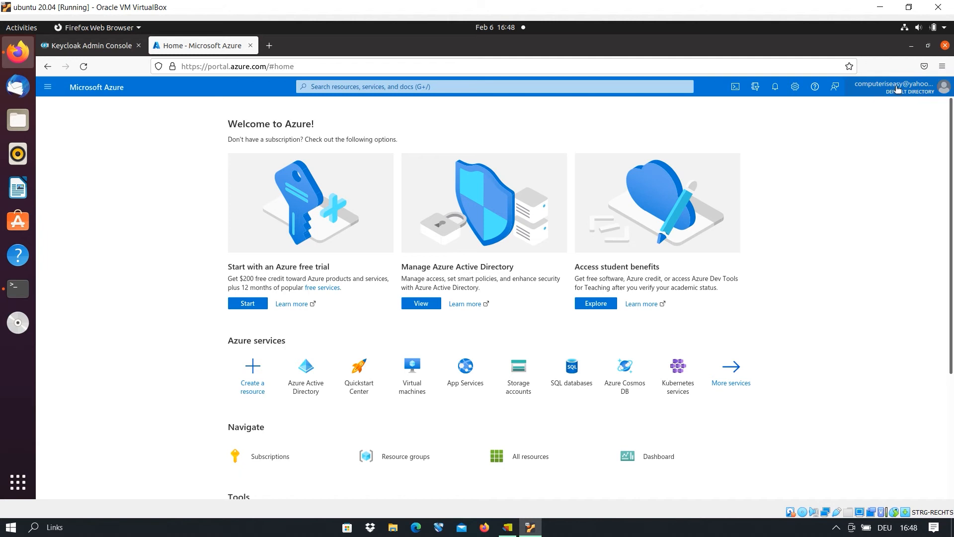
pyautogui.moveTo(897, 90)
pyautogui.click(117, 49)
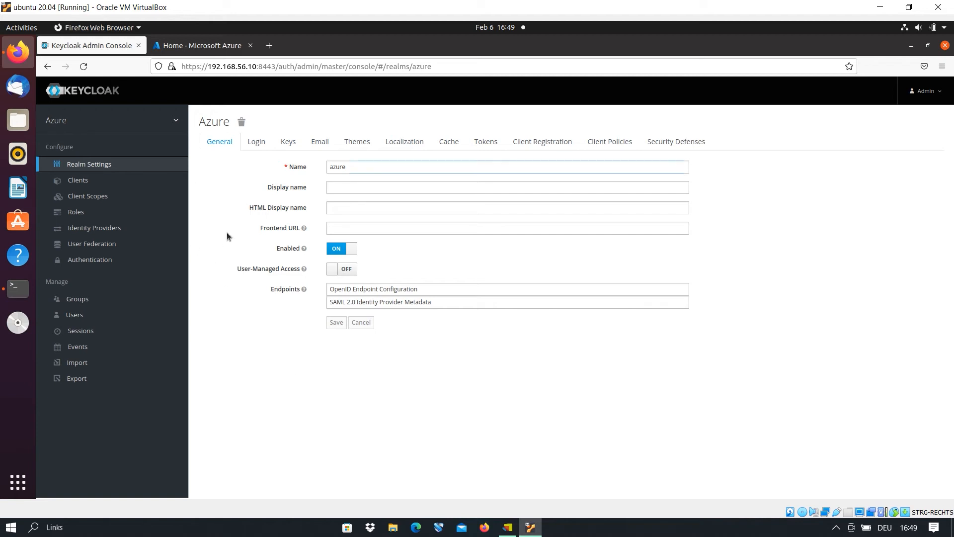
# Step: Start adding an OpenID Connect v1.0 identity provider to the azure realm
pyautogui.moveTo(57, 121)
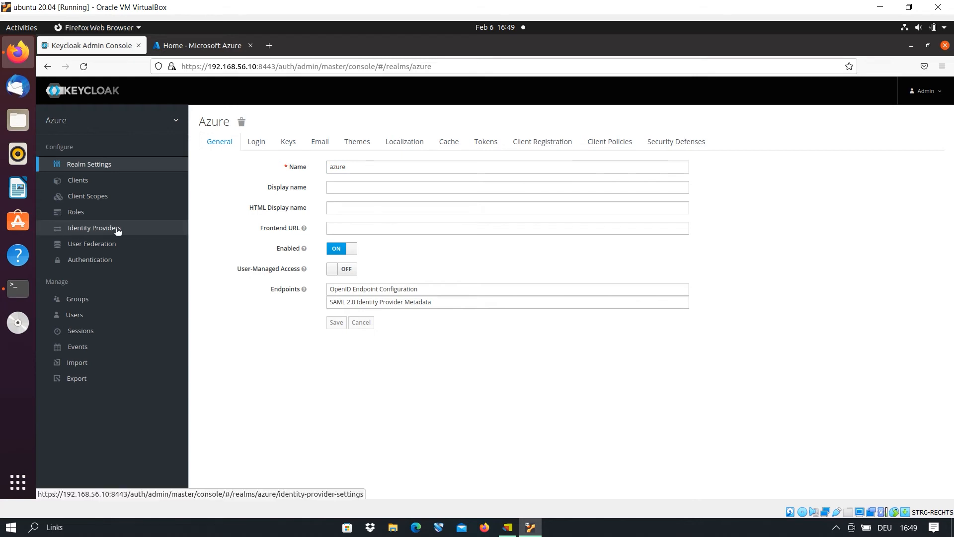
pyautogui.click(85, 232)
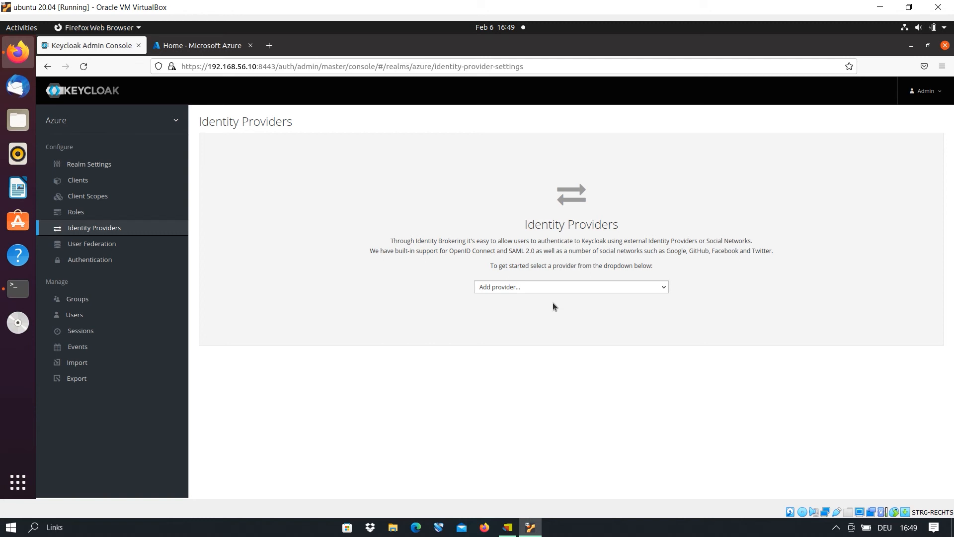
pyautogui.click(658, 286)
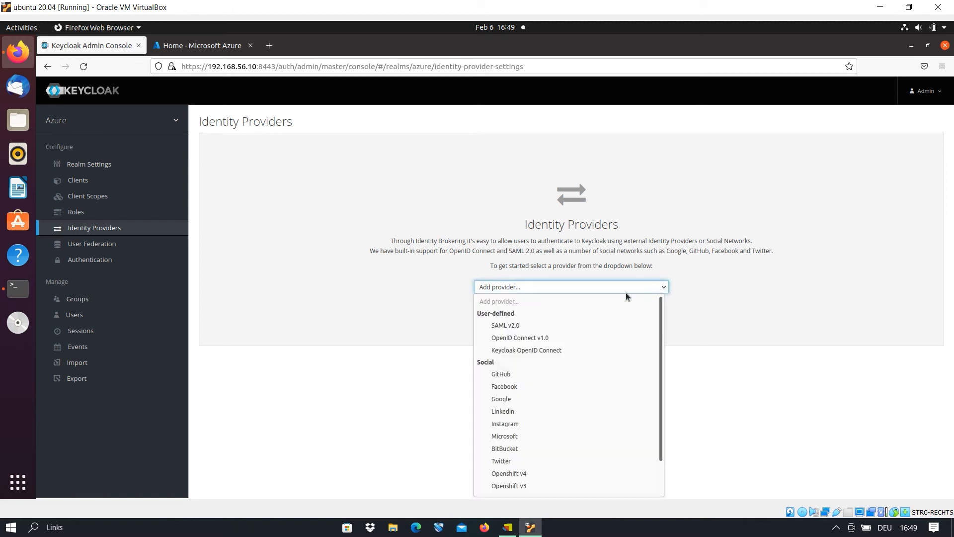
pyautogui.click(532, 338)
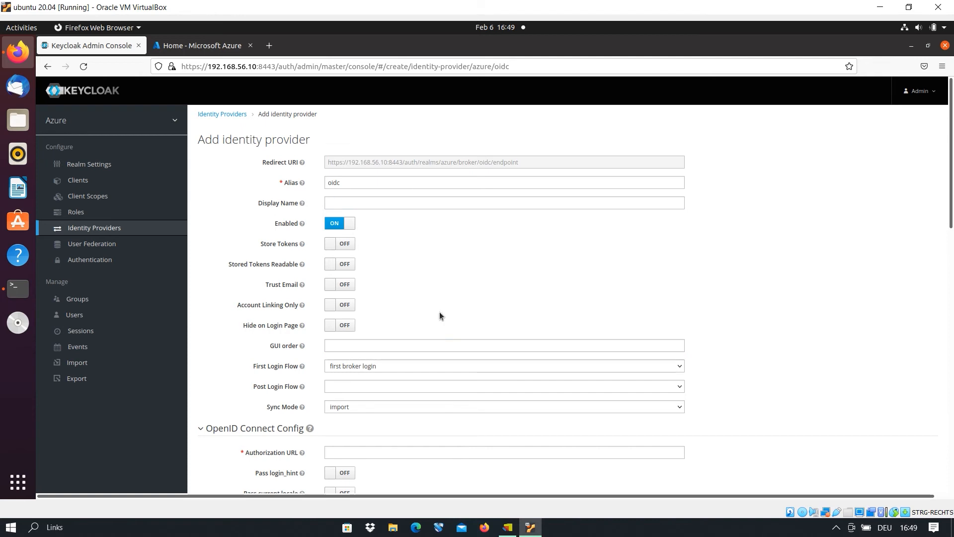
pyautogui.scroll(-7, 481, 275)
pyautogui.scroll(8, 483, 274)
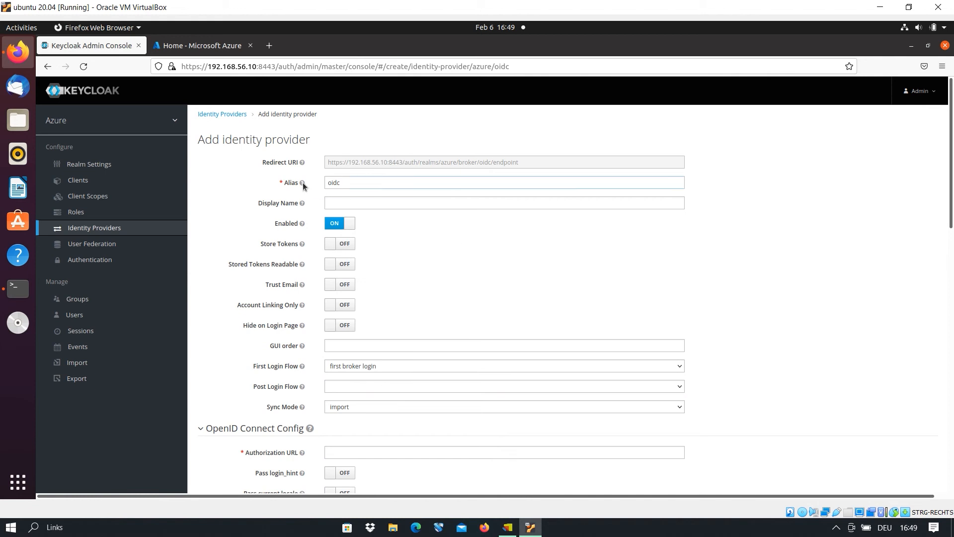
# Step: Set the new identity provider's alias to users-from-azure
pyautogui.moveTo(301, 183)
pyautogui.moveTo(346, 183); pyautogui.dragTo(313, 184)
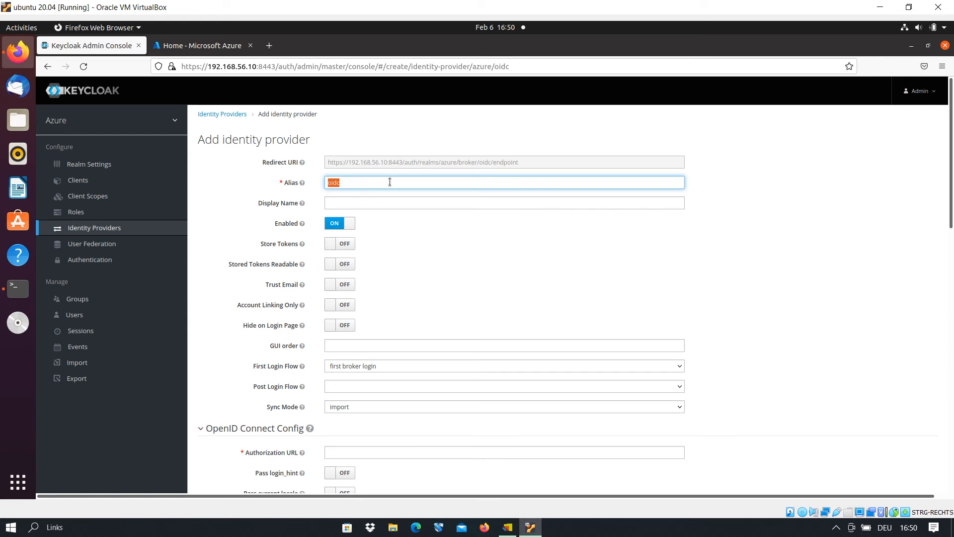
pyautogui.write('users')
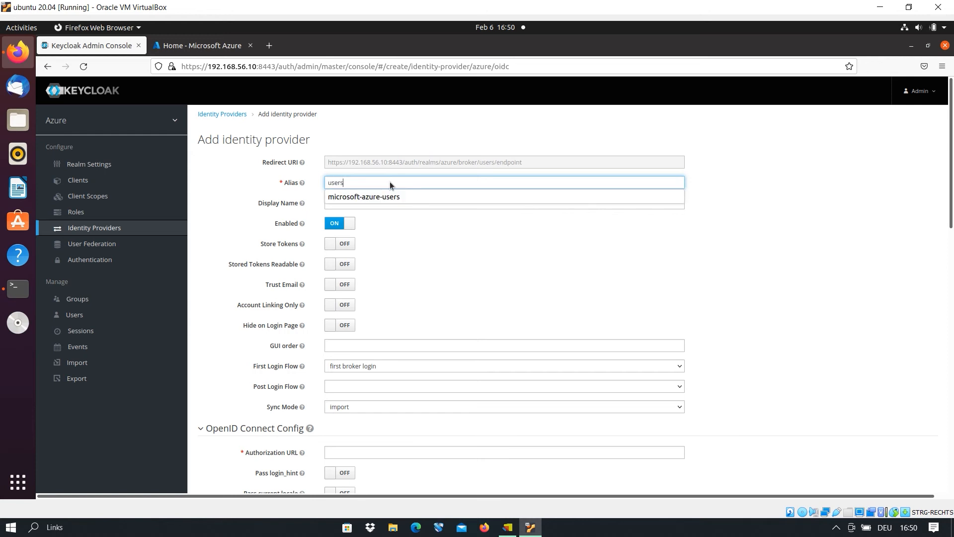
pyautogui.write('-from ')
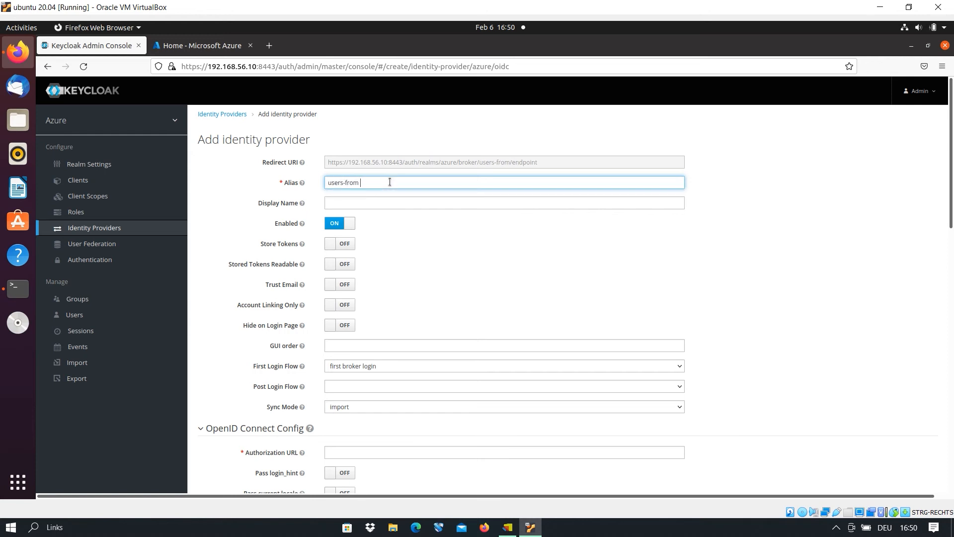
pyautogui.write('azure')
pyautogui.click(366, 184)
pyautogui.click(368, 187)
pyautogui.press('BackSpace')
pyautogui.write('-')
pyautogui.click(478, 242)
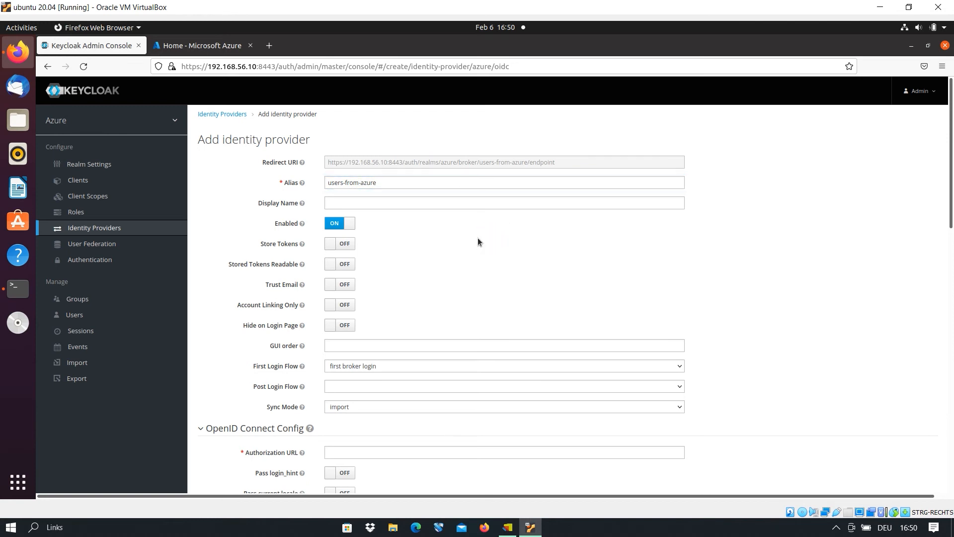
# Step: Copy the identity provider's full redirect URI to the clipboard
pyautogui.click(265, 207)
pyautogui.moveTo(559, 162); pyautogui.dragTo(316, 162)
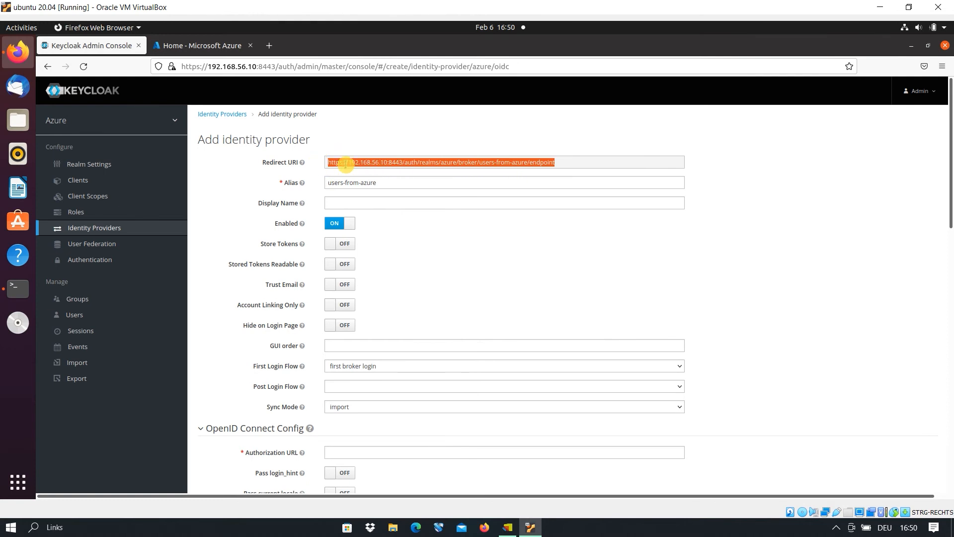
pyautogui.rightClick(391, 162)
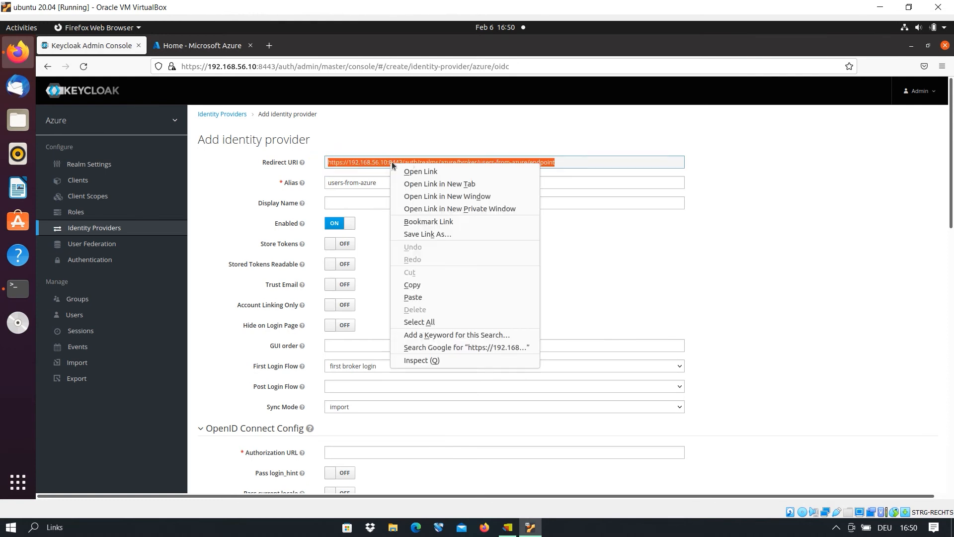
pyautogui.click(420, 285)
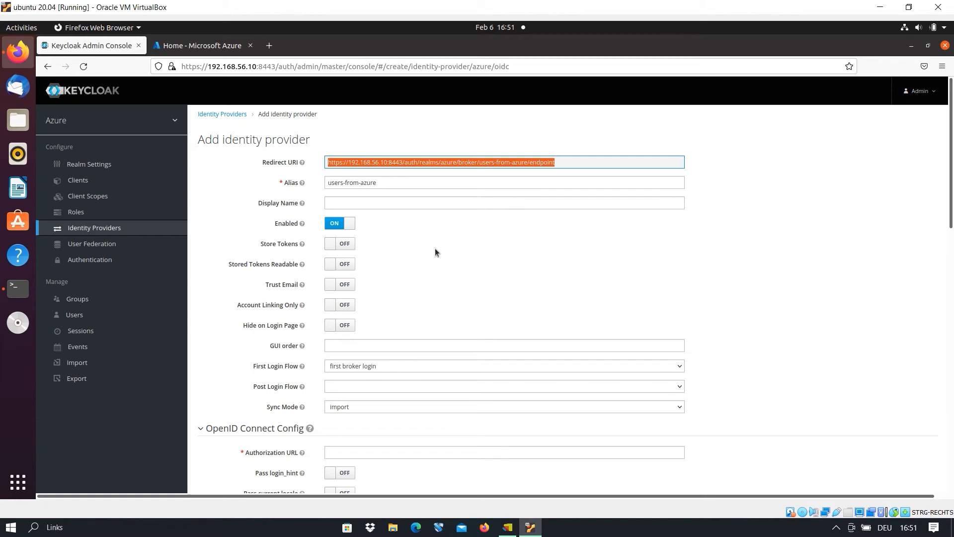
# Step: Enable Trust Email for the identity provider
pyautogui.scroll(-2, 434, 247)
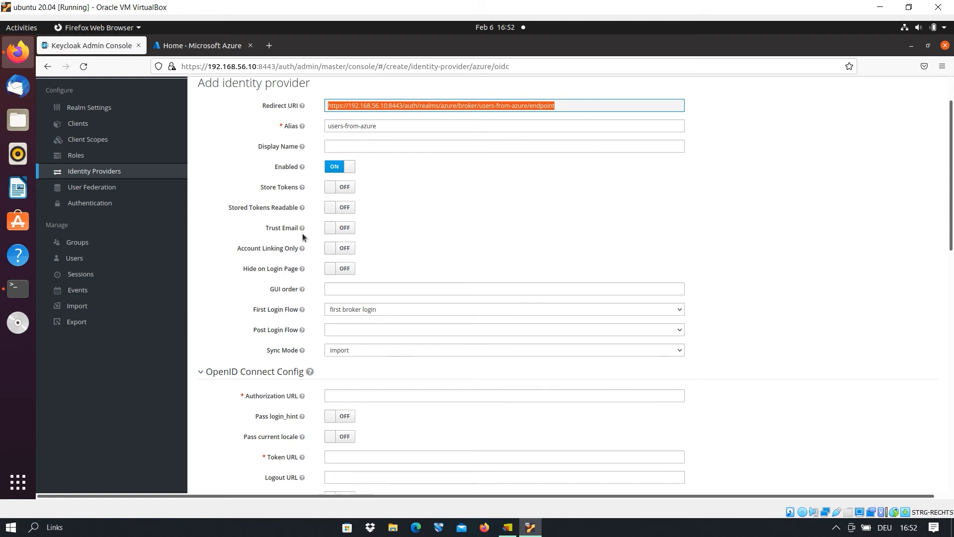
pyautogui.click(334, 229)
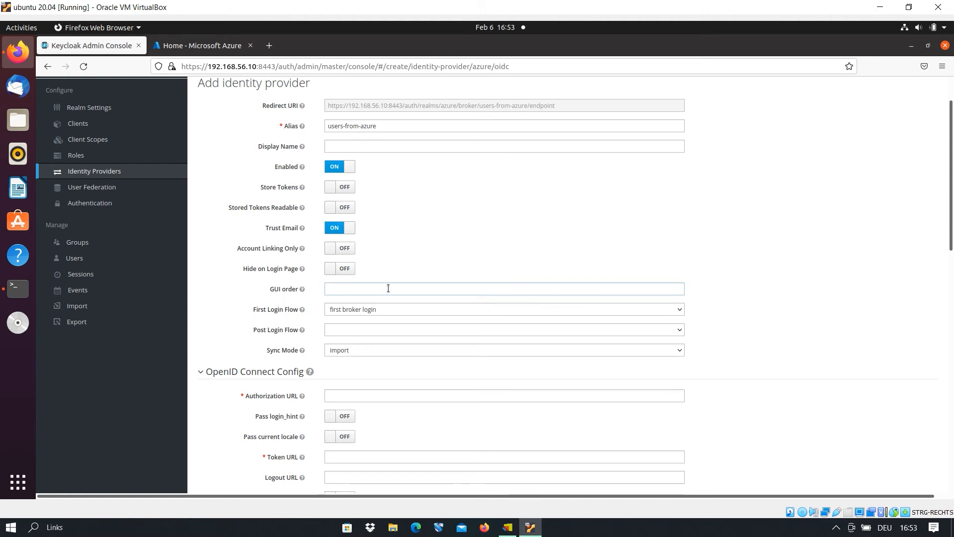
pyautogui.click(353, 288)
pyautogui.write('2')
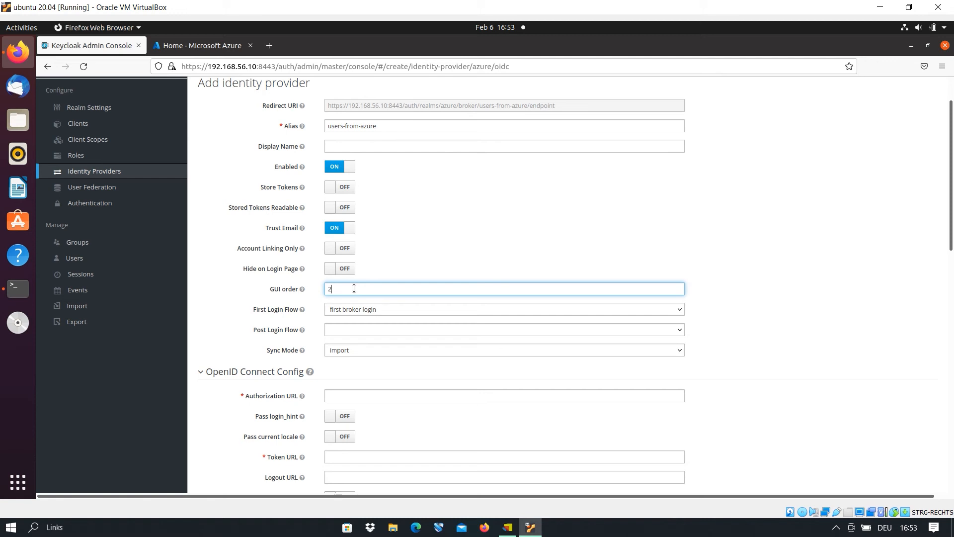
pyautogui.press('BackSpace')
pyautogui.press('BackSpace')
pyautogui.click(735, 310)
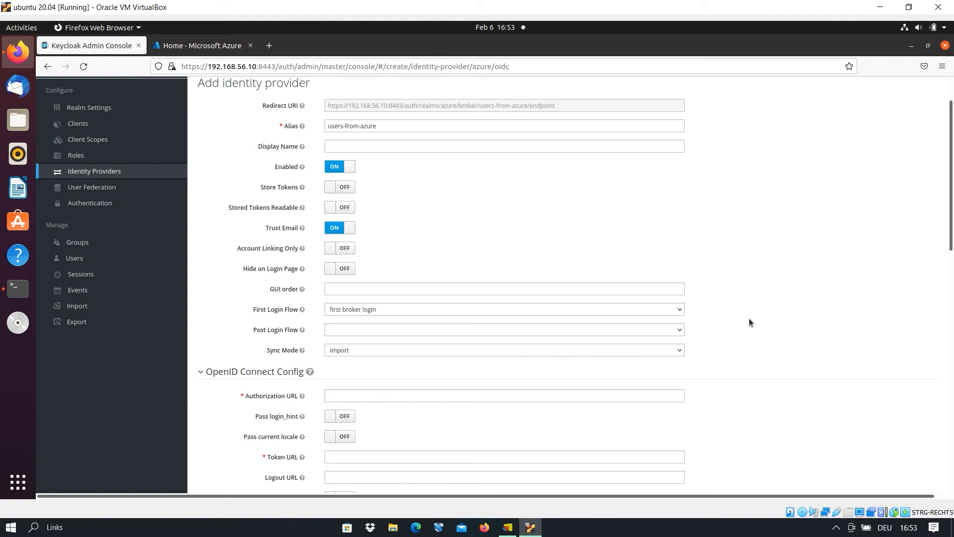
# Step: Choose first broker login as the First Login Flow and the empty option as the Post Login Flow
pyautogui.click(635, 308)
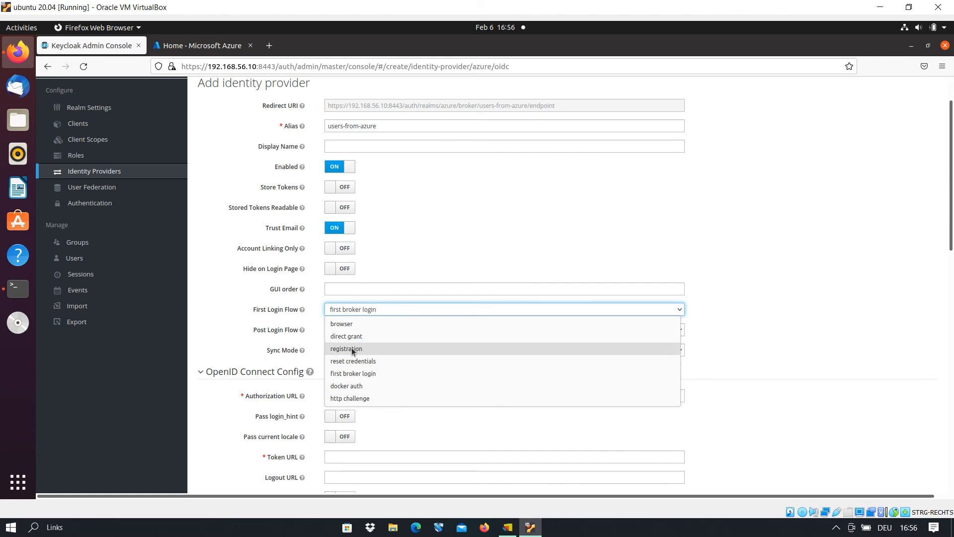
pyautogui.click(347, 373)
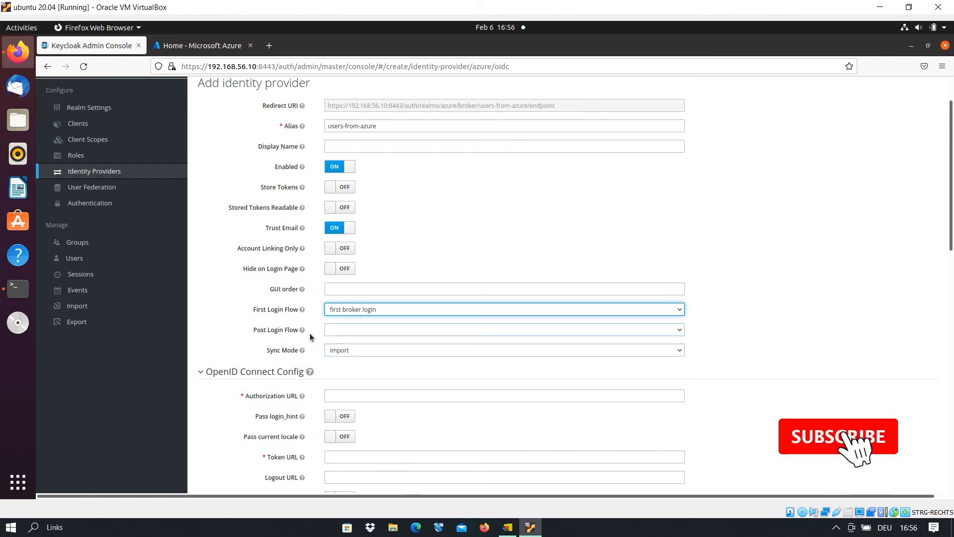
pyautogui.click(677, 330)
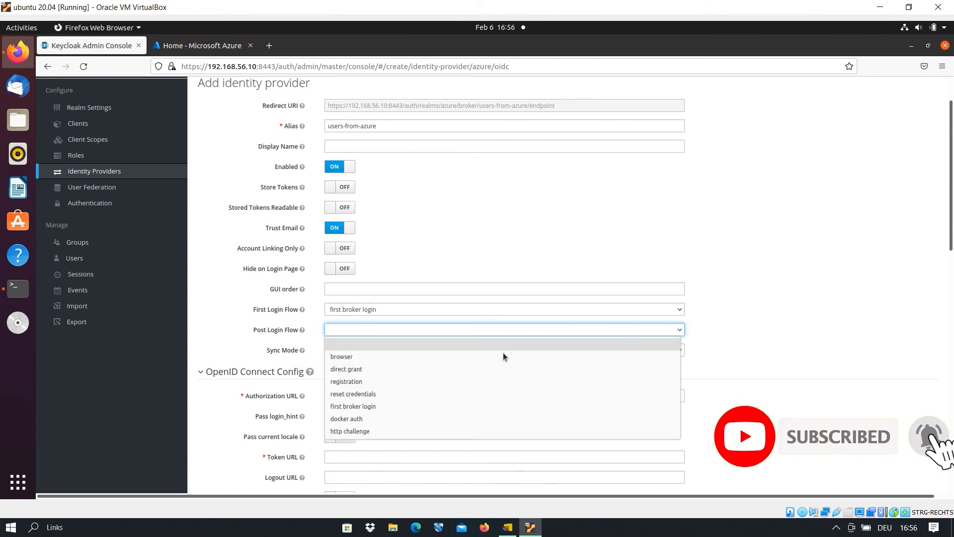
pyautogui.click(365, 345)
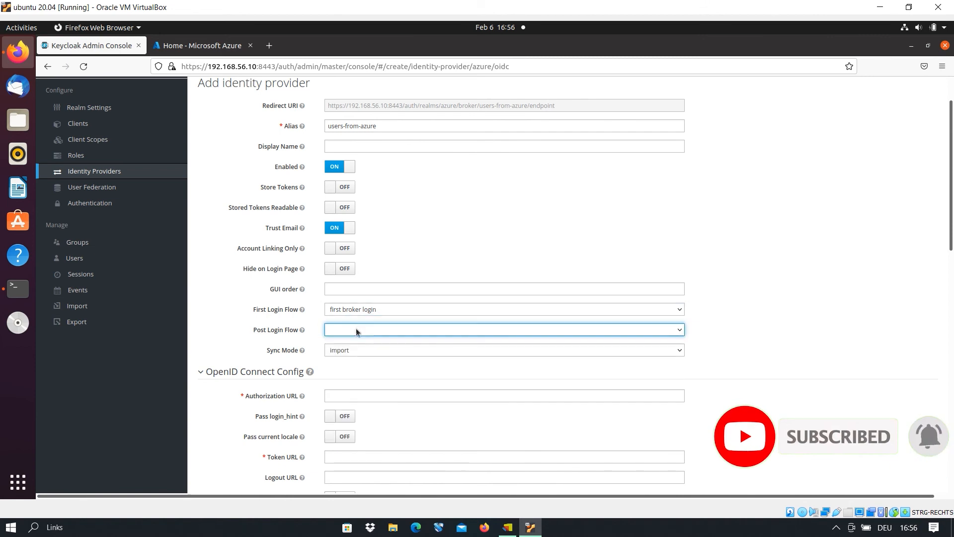
pyautogui.scroll(-2, 749, 328)
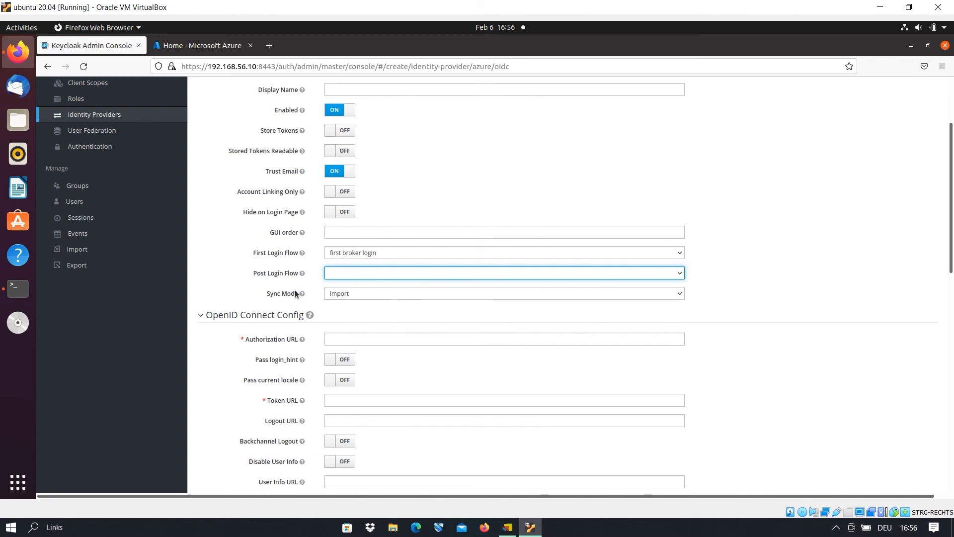
pyautogui.click(413, 295)
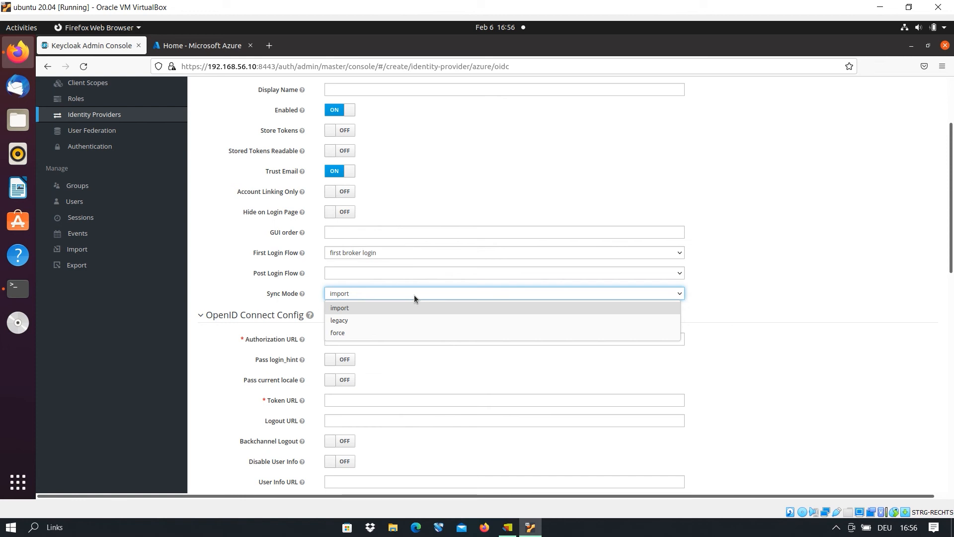
pyautogui.click(350, 333)
pyautogui.click(367, 296)
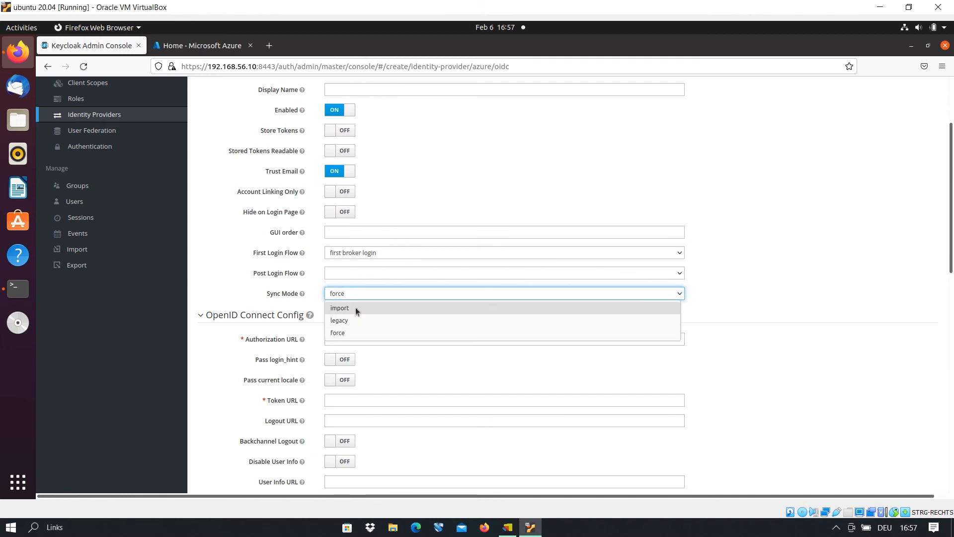
pyautogui.click(356, 308)
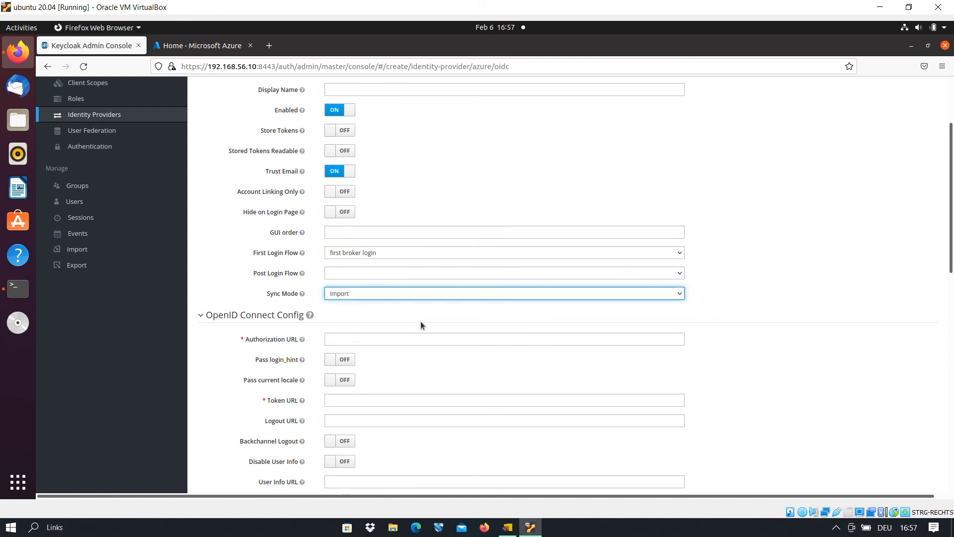
# Step: Switch to the Azure portal and open the Azure Active Directory service
pyautogui.scroll(-5, 725, 325)
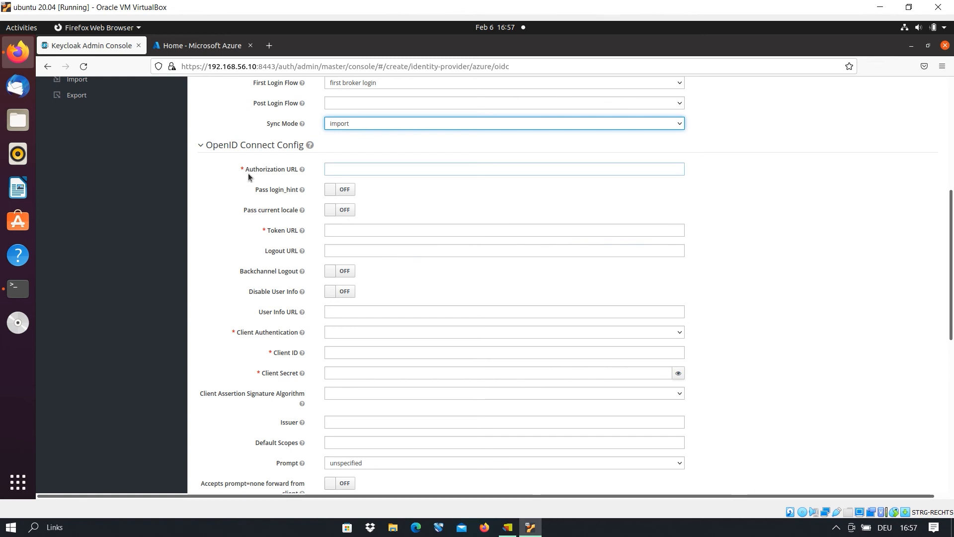
pyautogui.scroll(-6, 383, 258)
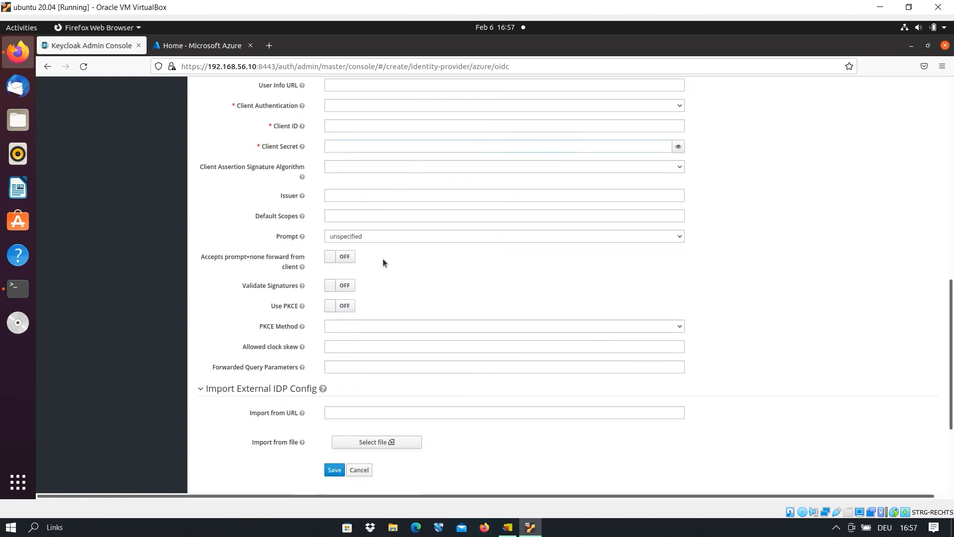
pyautogui.scroll(-2, 385, 262)
pyautogui.scroll(3, 430, 268)
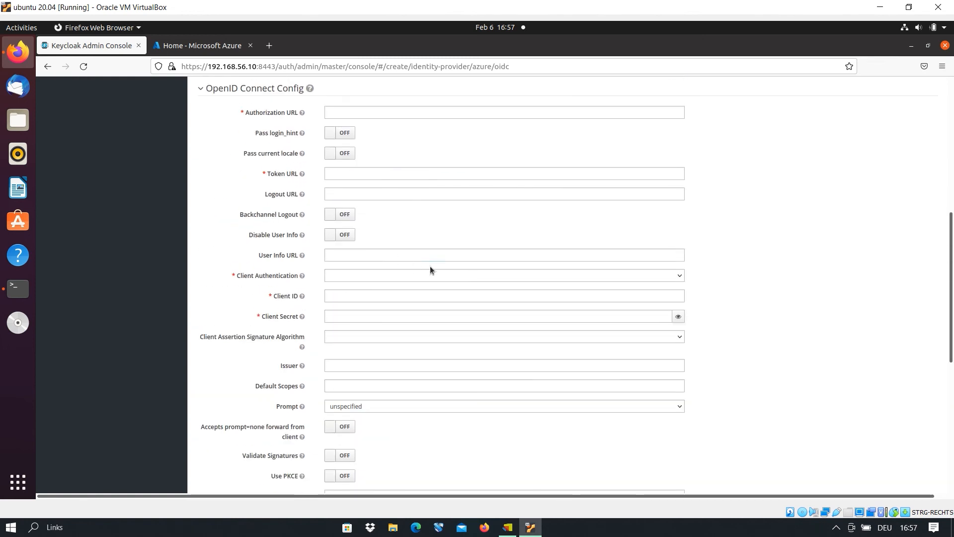
pyautogui.scroll(3, 439, 266)
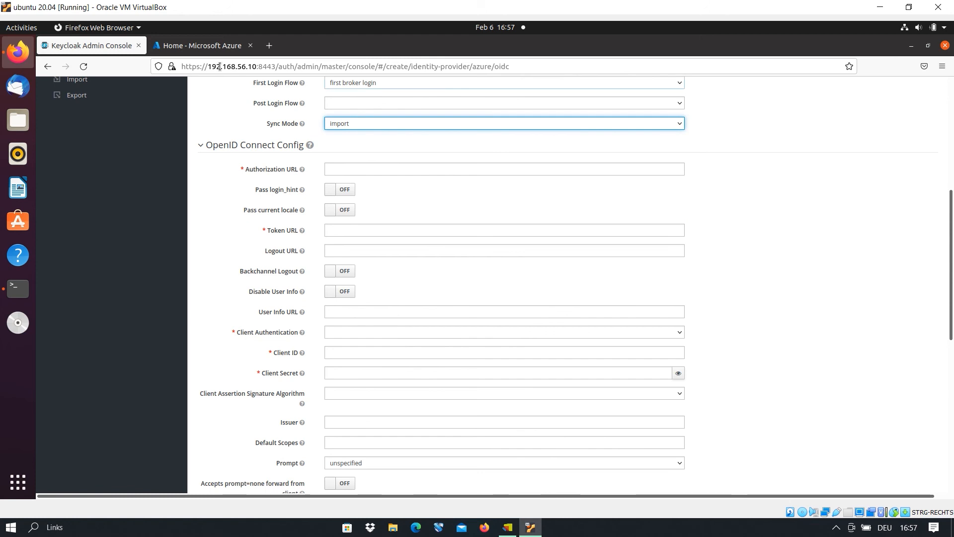
pyautogui.click(195, 46)
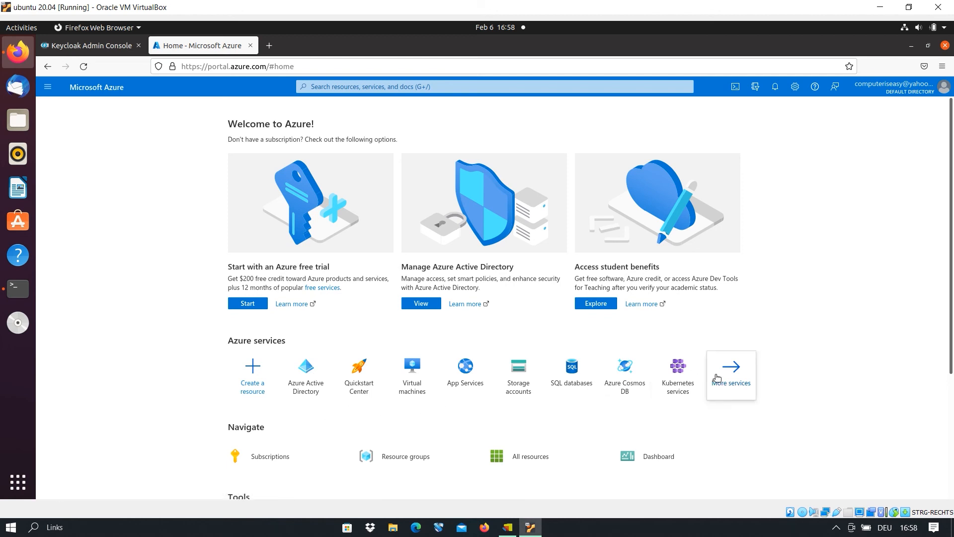
pyautogui.click(306, 370)
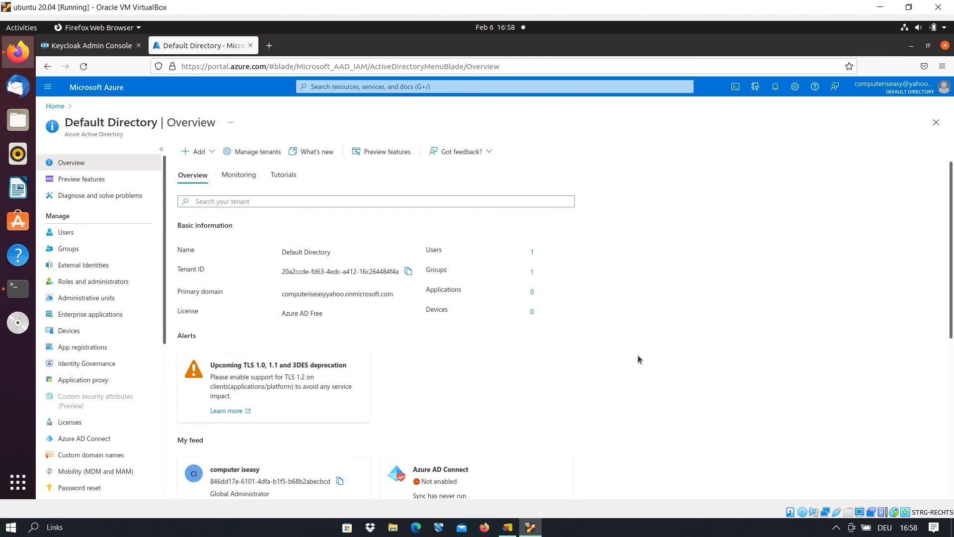
pyautogui.click(77, 45)
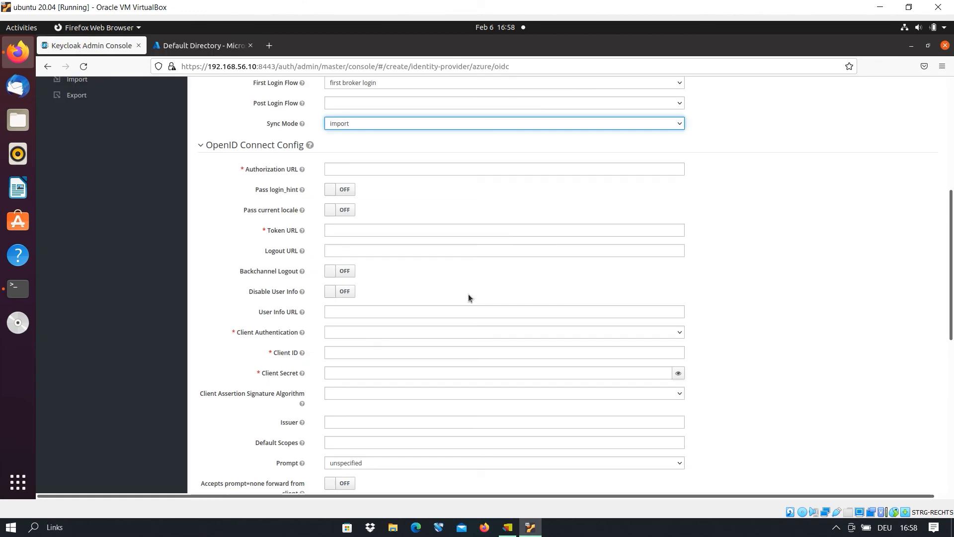
pyautogui.click(285, 354)
pyautogui.click(192, 45)
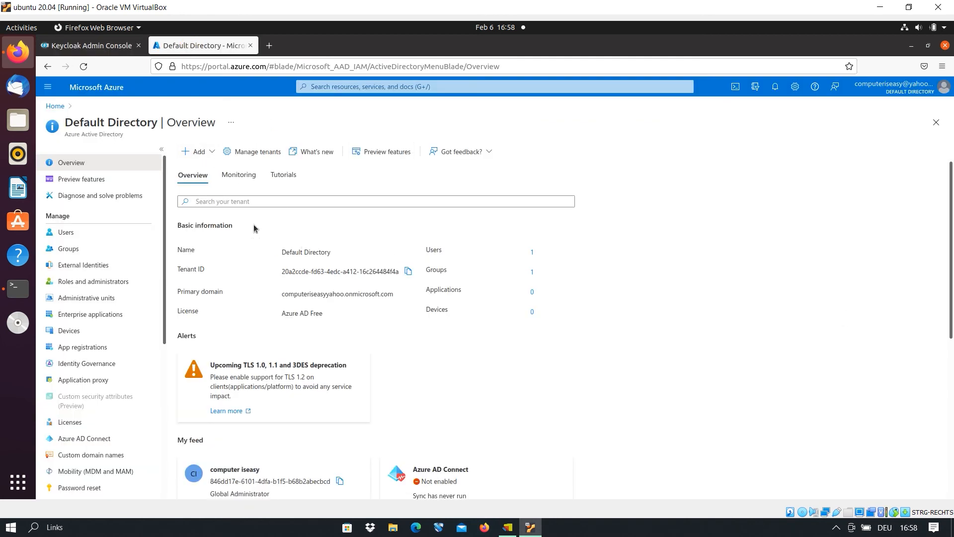
# Step: Start a new app registration in the Azure directory, named keycloak-app, with Web as the redirect URI platform
pyautogui.click(205, 154)
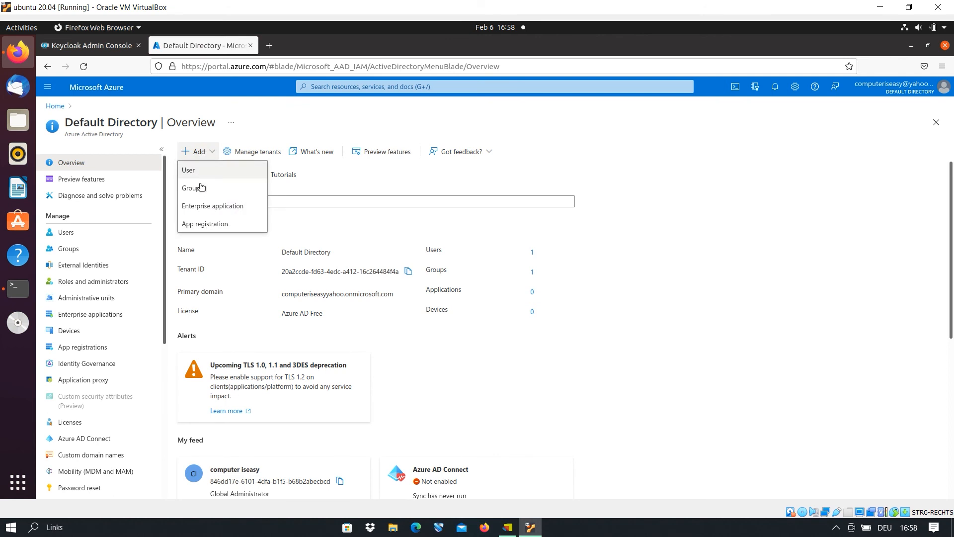
pyautogui.click(200, 225)
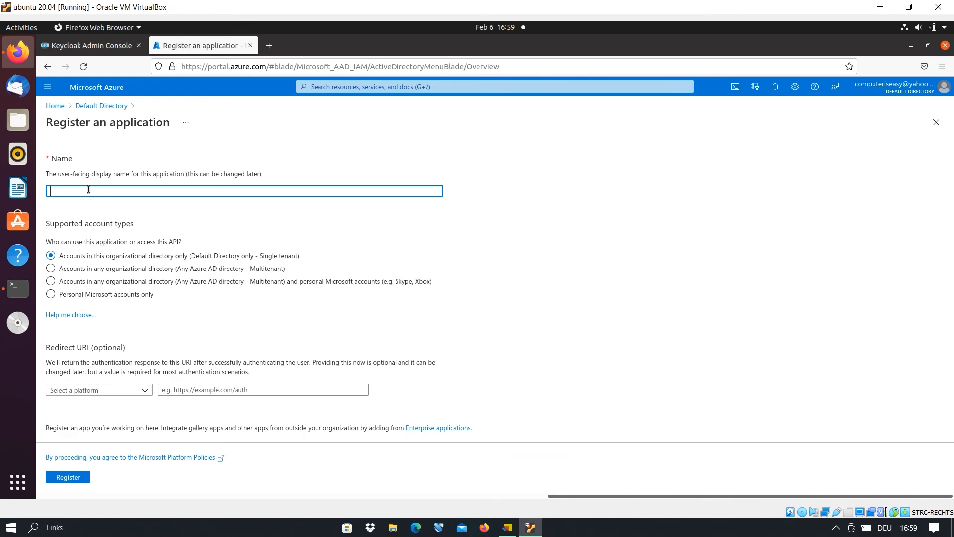
pyautogui.write('keycloak-app')
pyautogui.click(144, 391)
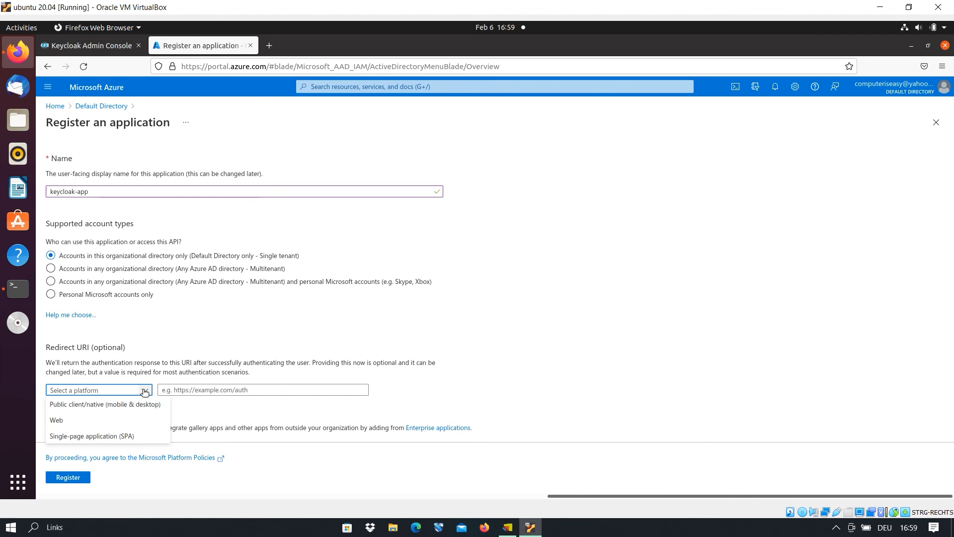
pyautogui.click(68, 423)
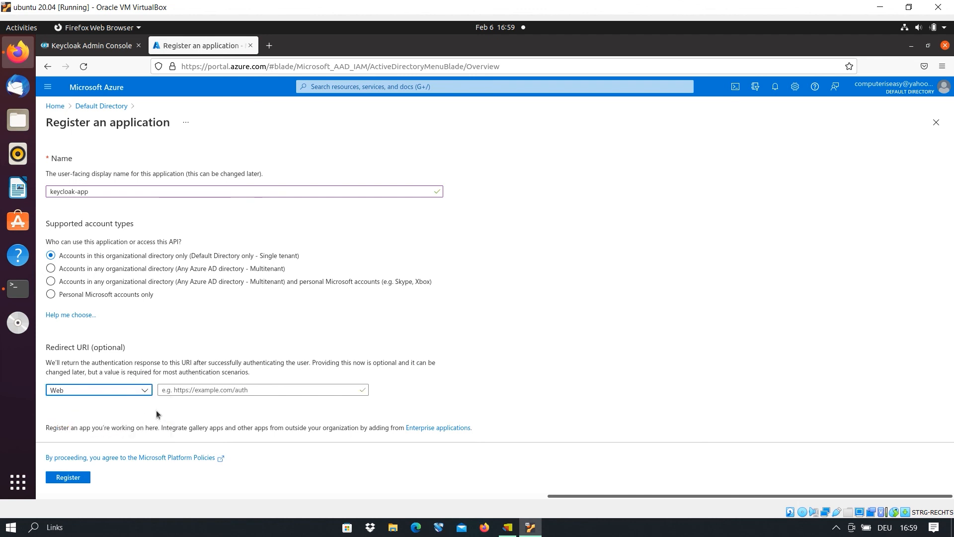
# Step: Switch to the Keycloak admin console and copy the identity provider's full Redirect URI
pyautogui.click(242, 390)
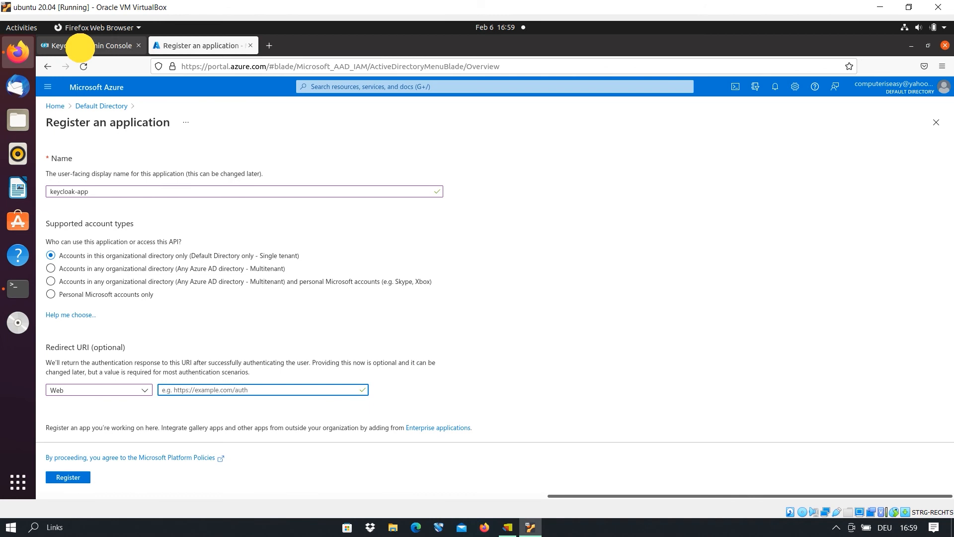
pyautogui.click(83, 44)
pyautogui.scroll(5, 451, 228)
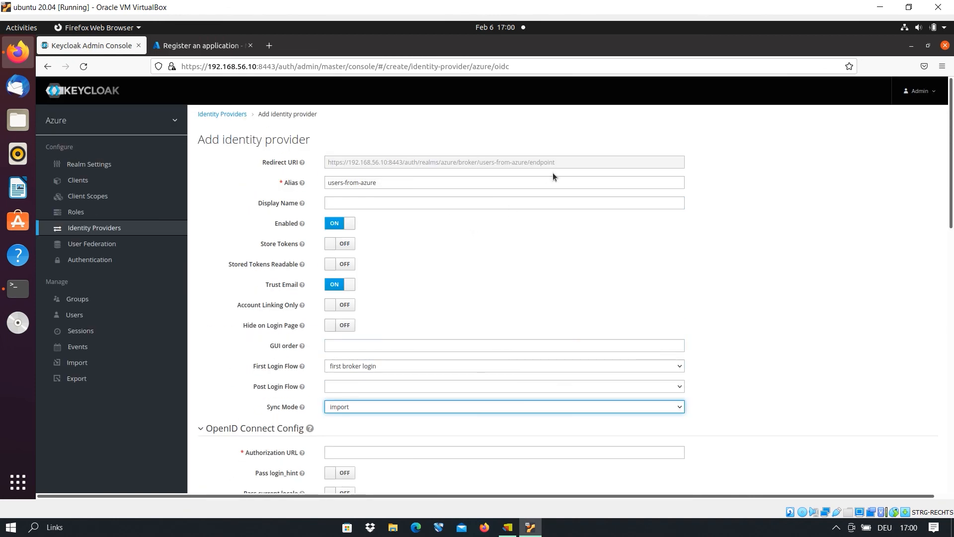
pyautogui.moveTo(557, 162); pyautogui.dragTo(310, 166)
pyautogui.rightClick(370, 162)
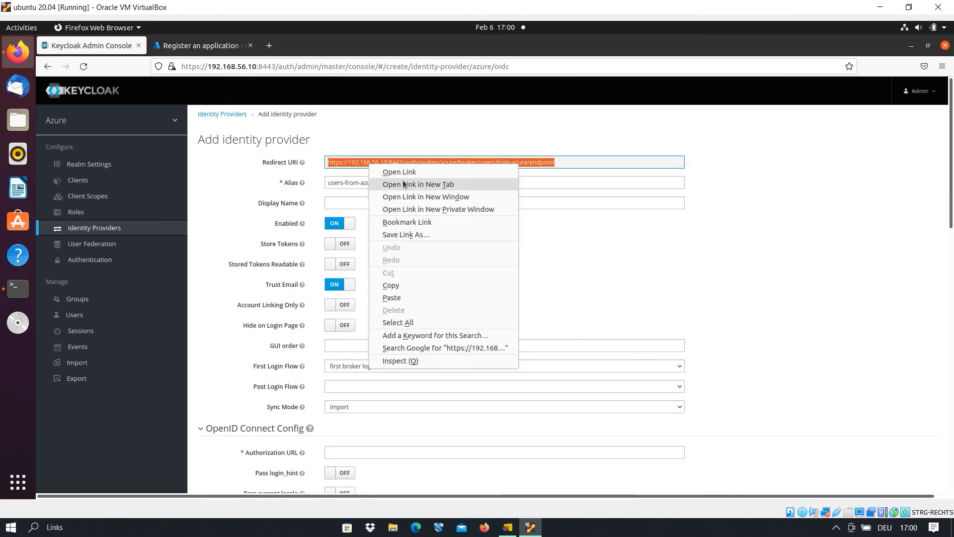
pyautogui.click(400, 285)
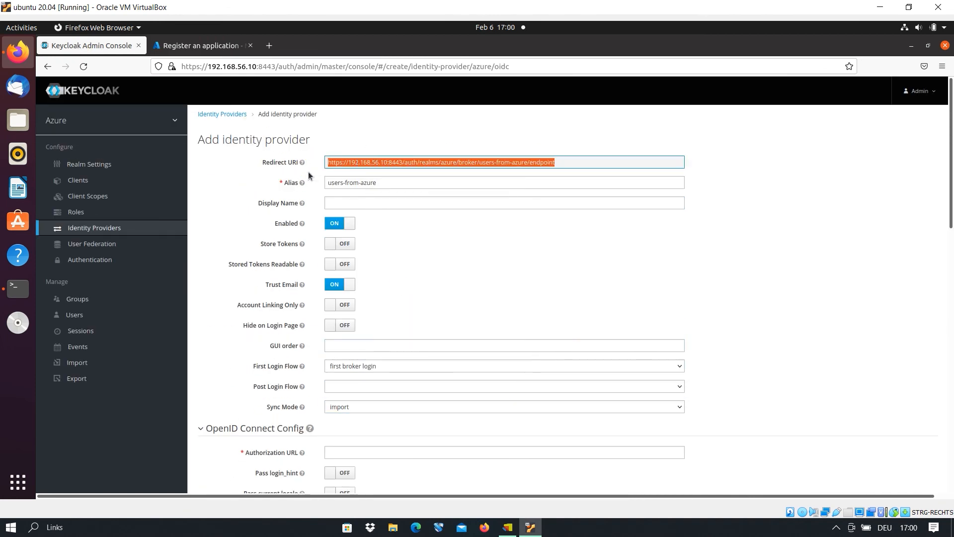
# Step: Paste the copied Keycloak URI as the redirect URI in the Azure portal and register the application
pyautogui.click(202, 45)
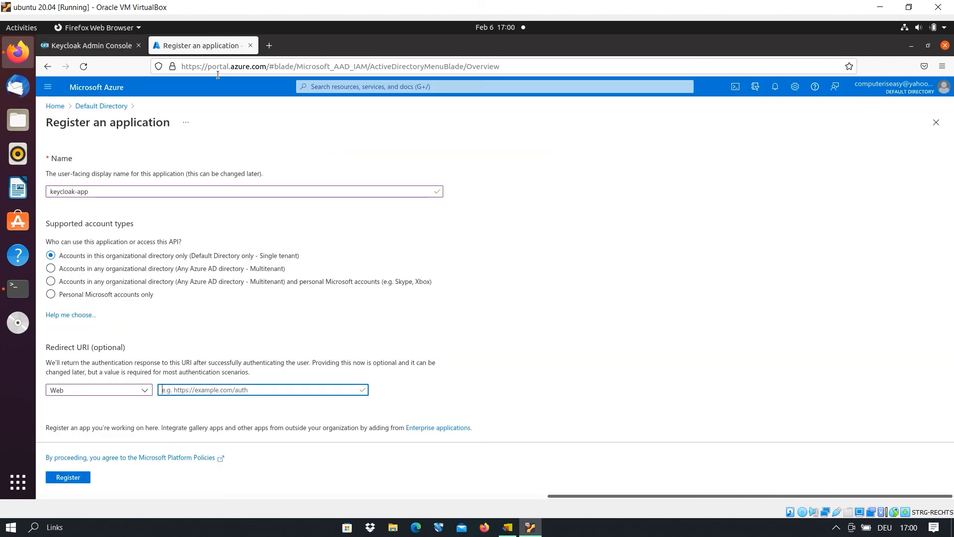
pyautogui.rightClick(238, 390)
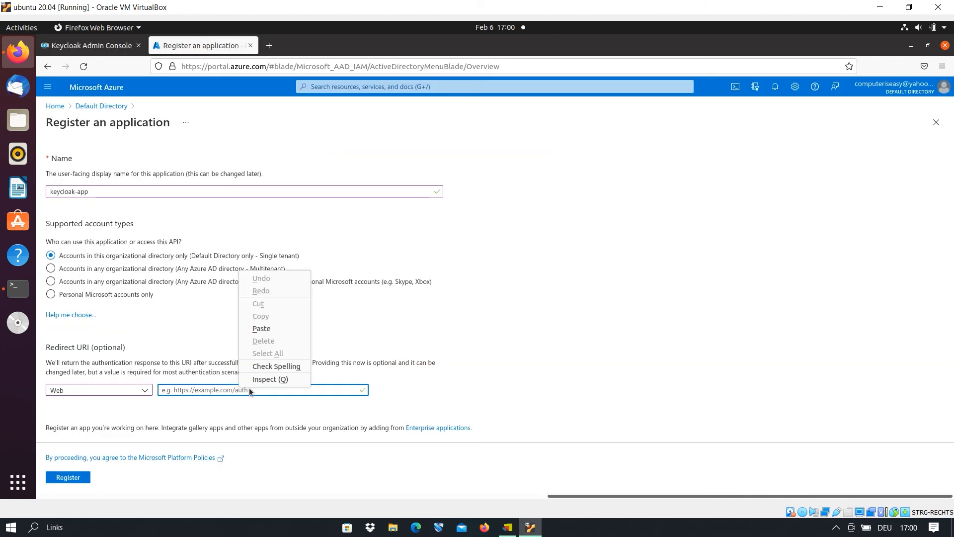
pyautogui.click(284, 329)
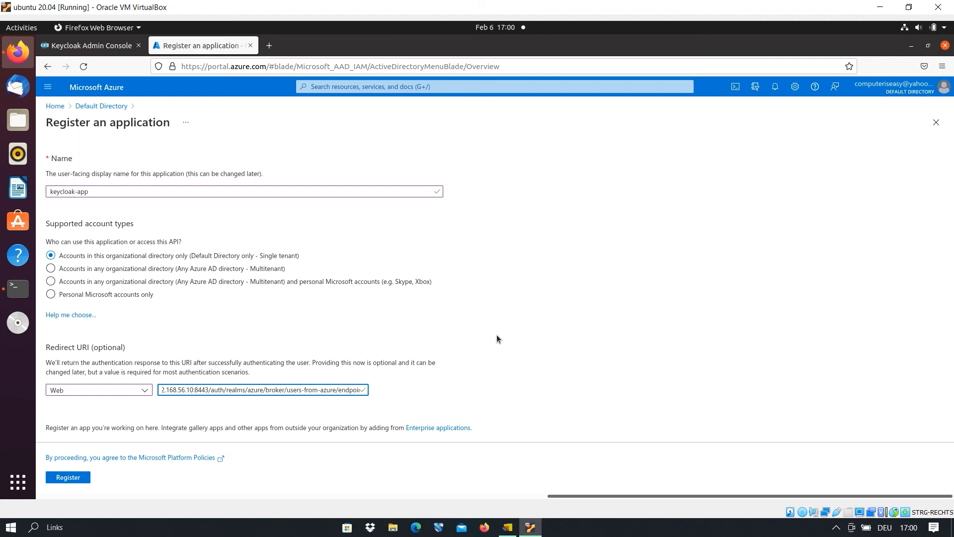
pyautogui.click(60, 478)
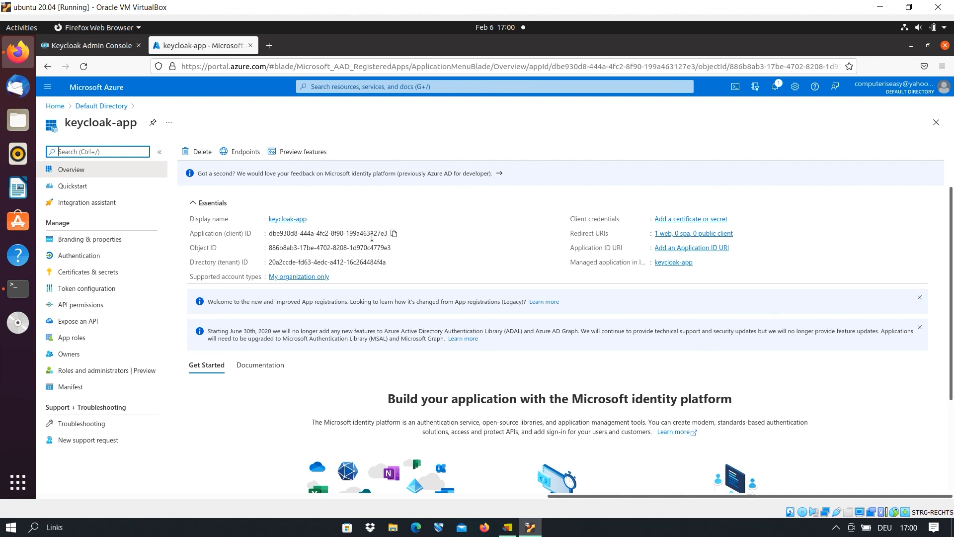
# Step: Copy keycloak-app's OAuth 2.0 authorization endpoint (v2) from its endpoints list into the Authorization URL of the Keycloak identity provider
pyautogui.click(235, 156)
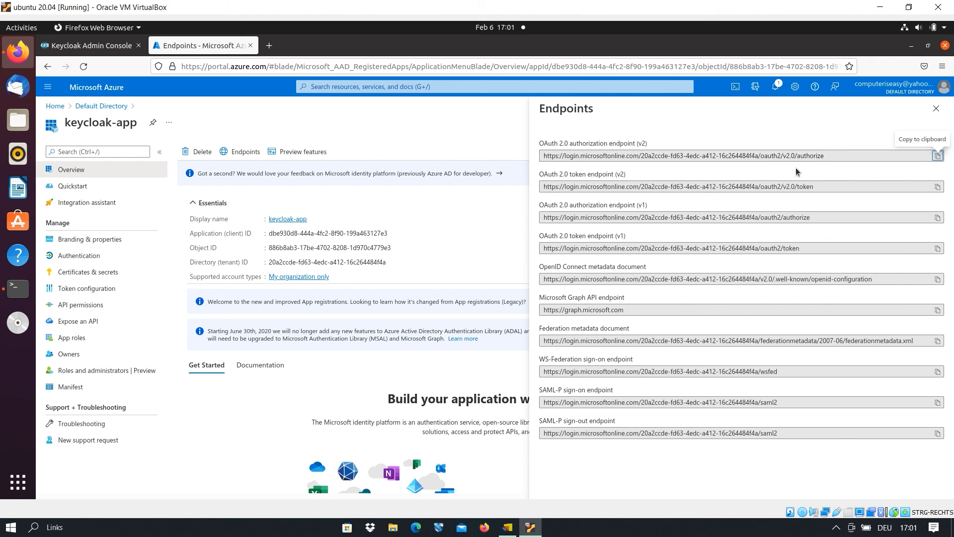
pyautogui.click(938, 156)
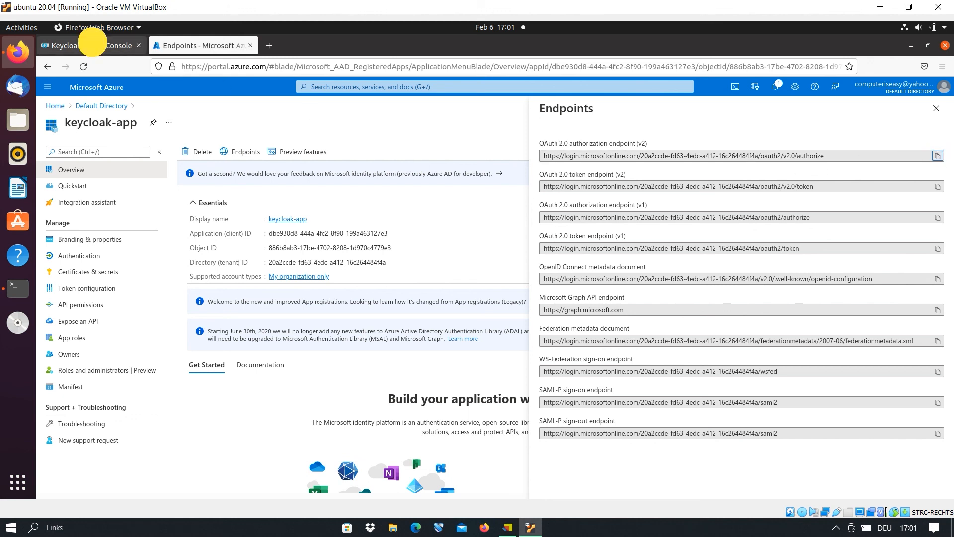
pyautogui.click(96, 45)
pyautogui.scroll(-6, 445, 232)
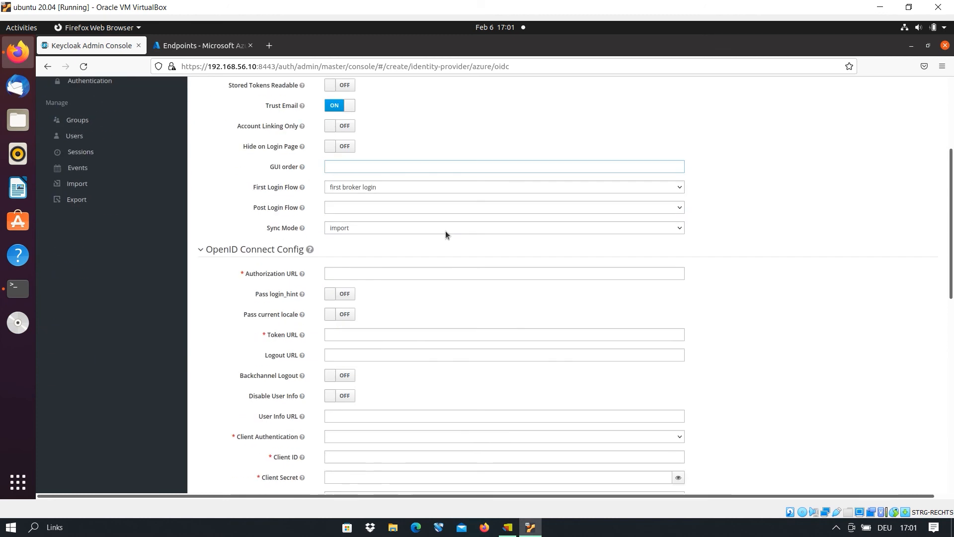
pyautogui.scroll(1, 450, 228)
pyautogui.click(425, 199)
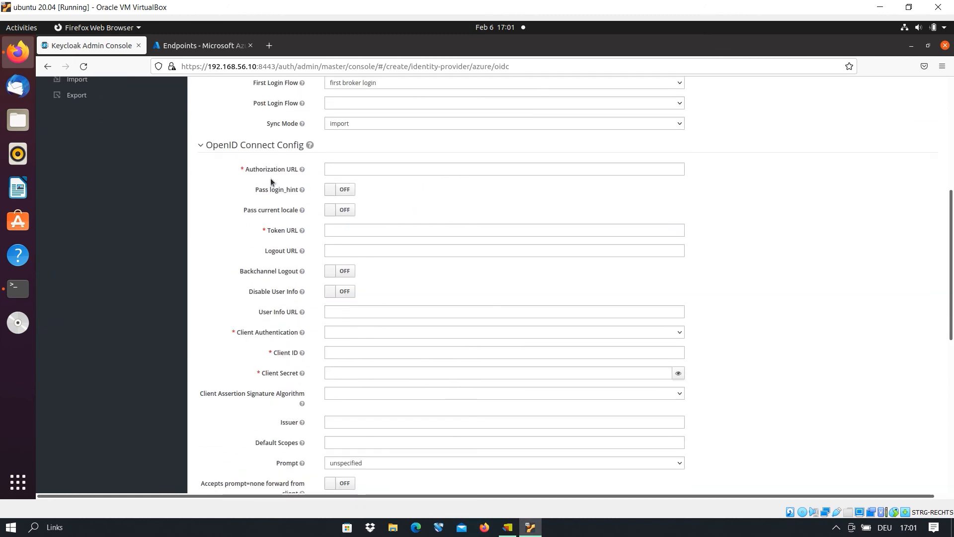
pyautogui.rightClick(361, 169)
pyautogui.click(386, 228)
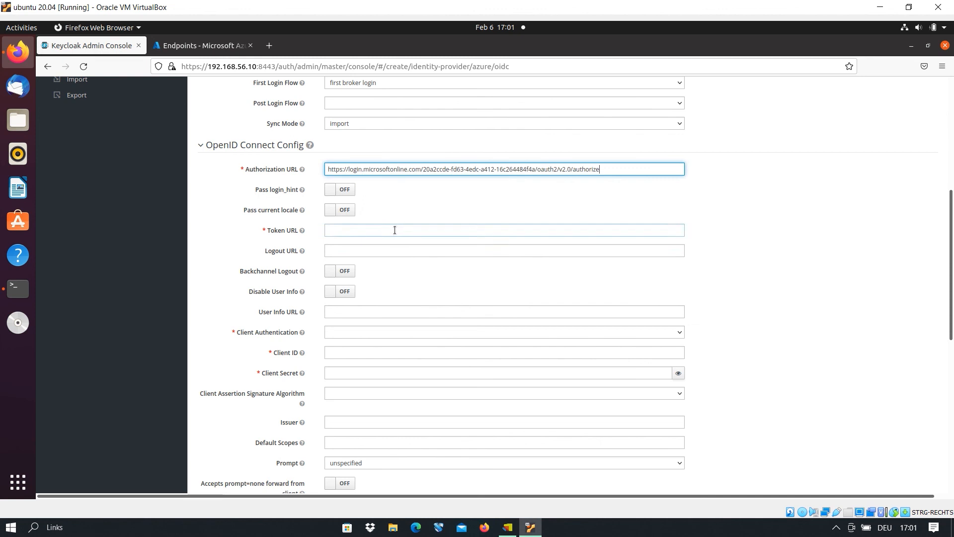
# Step: Copy the OAuth 2.0 token endpoint (v2) from the Azure portal into the Token URL of the Keycloak identity provider
pyautogui.click(201, 45)
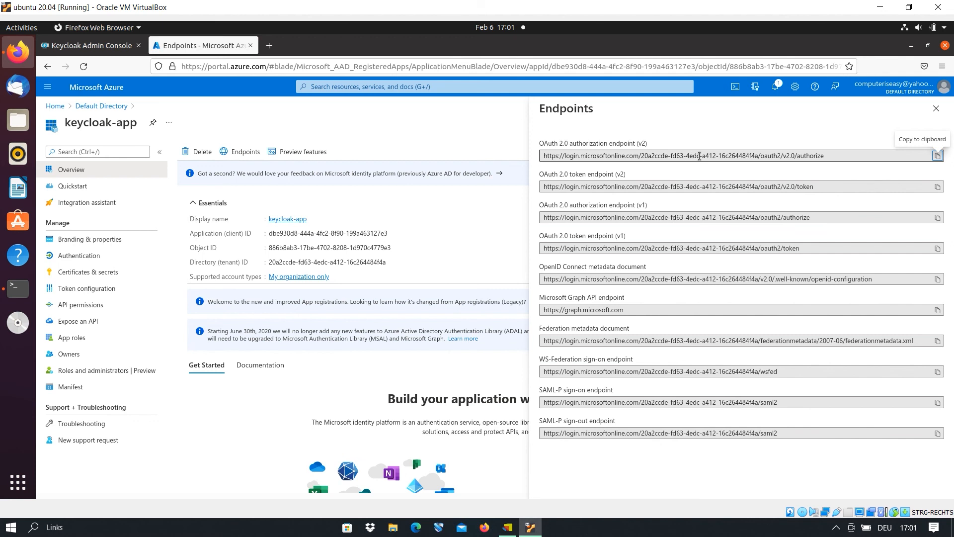
pyautogui.click(91, 46)
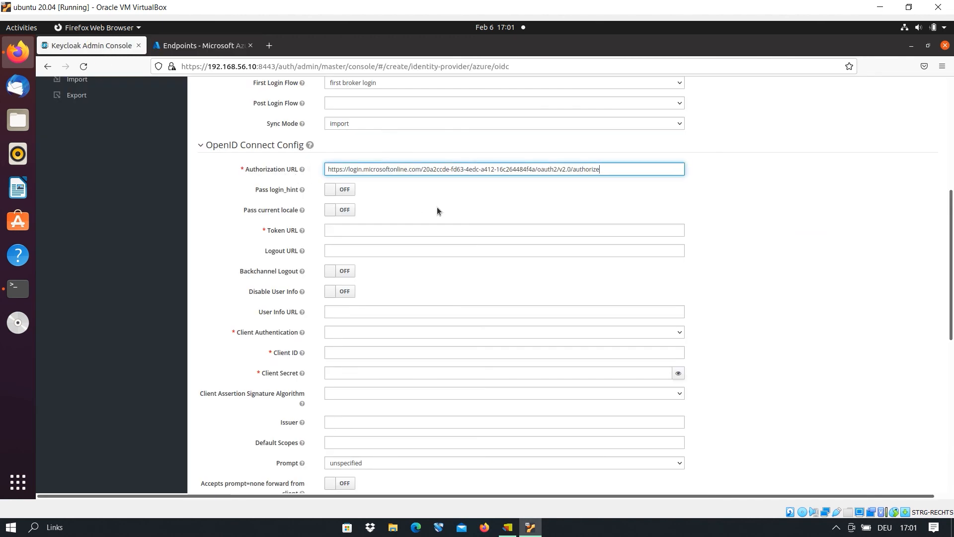
pyautogui.scroll(-2, 437, 206)
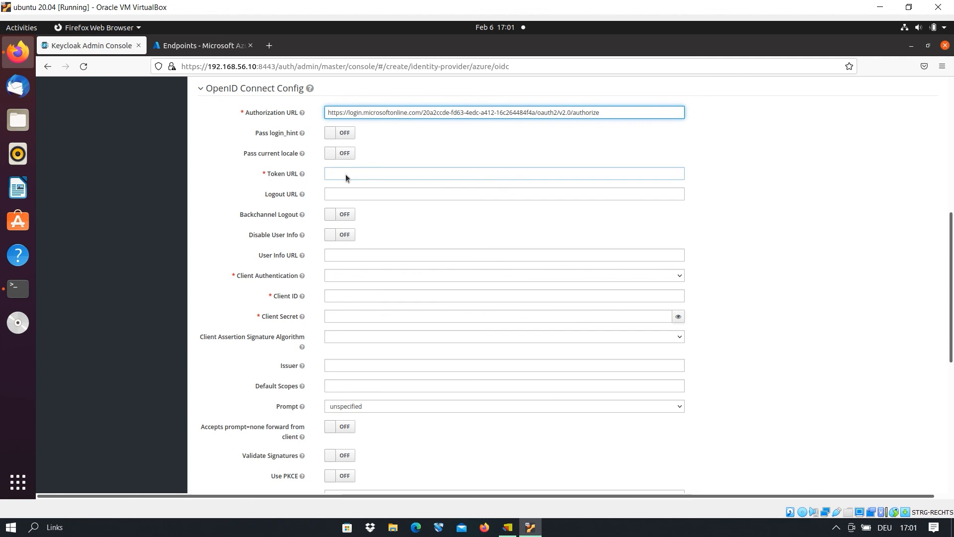
pyautogui.click(202, 45)
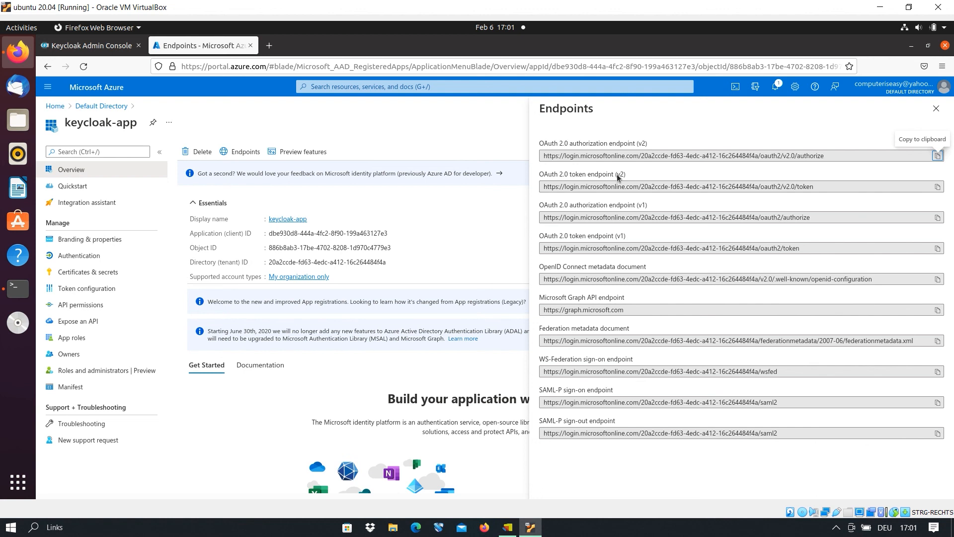
pyautogui.click(937, 186)
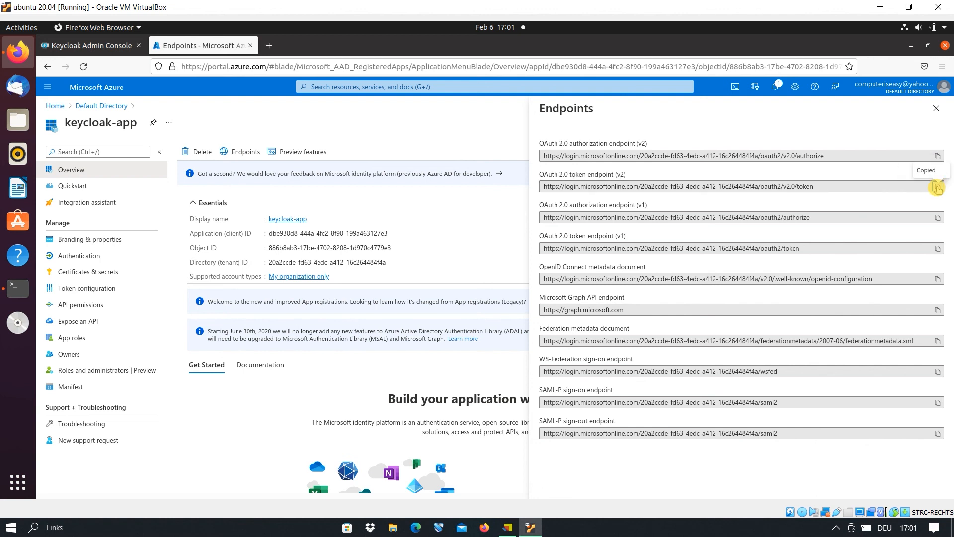
pyautogui.click(100, 46)
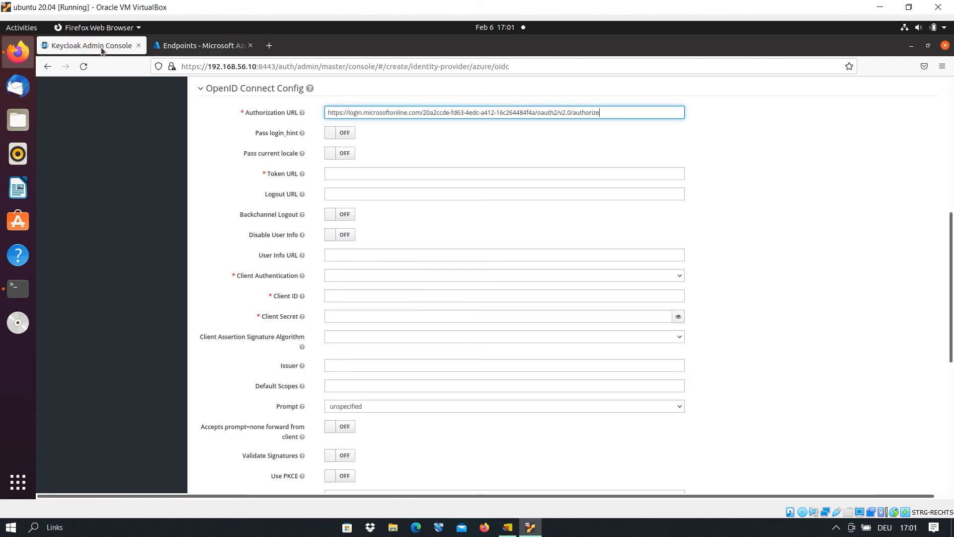
pyautogui.click(336, 174)
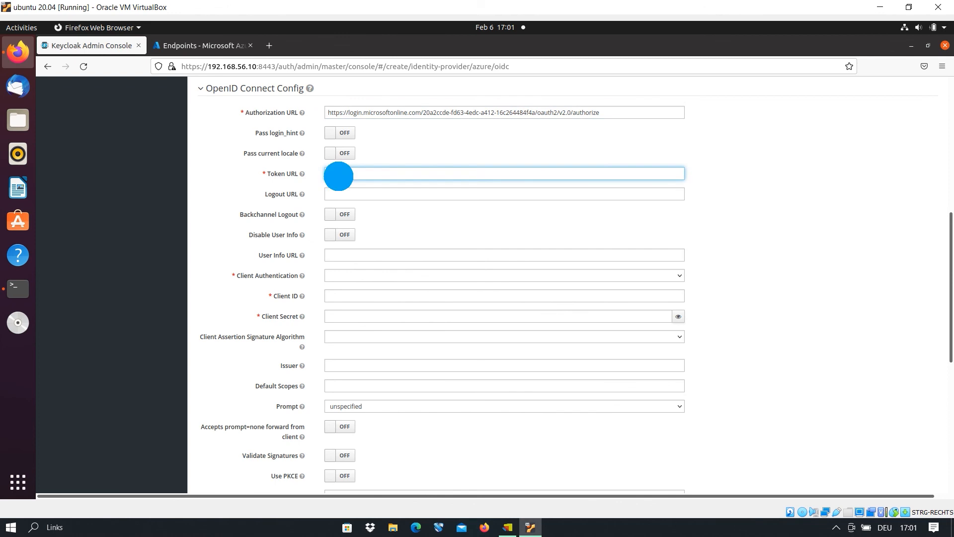
pyautogui.rightClick(338, 175)
pyautogui.click(383, 238)
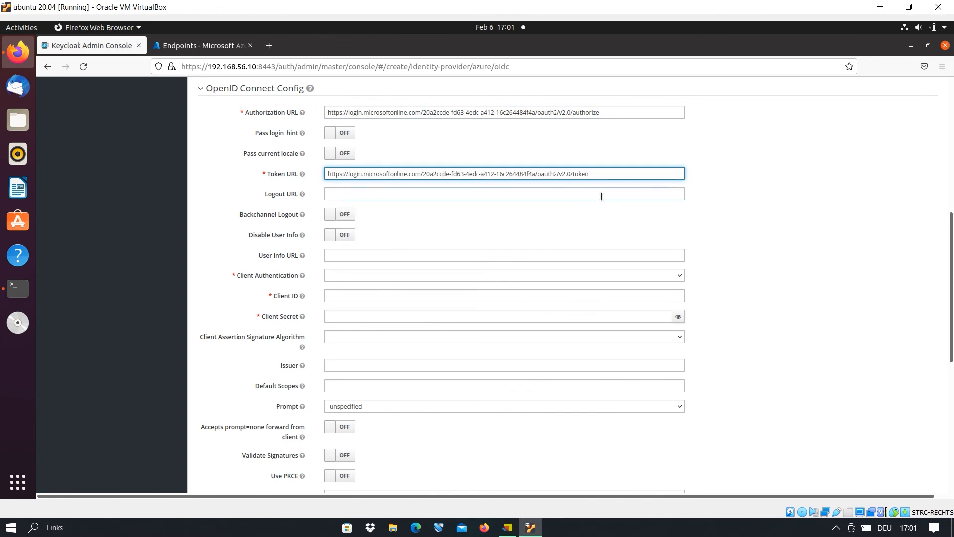
# Step: Set the identity provider's Client Authentication to Client secret sent as post
pyautogui.scroll(-2, 516, 221)
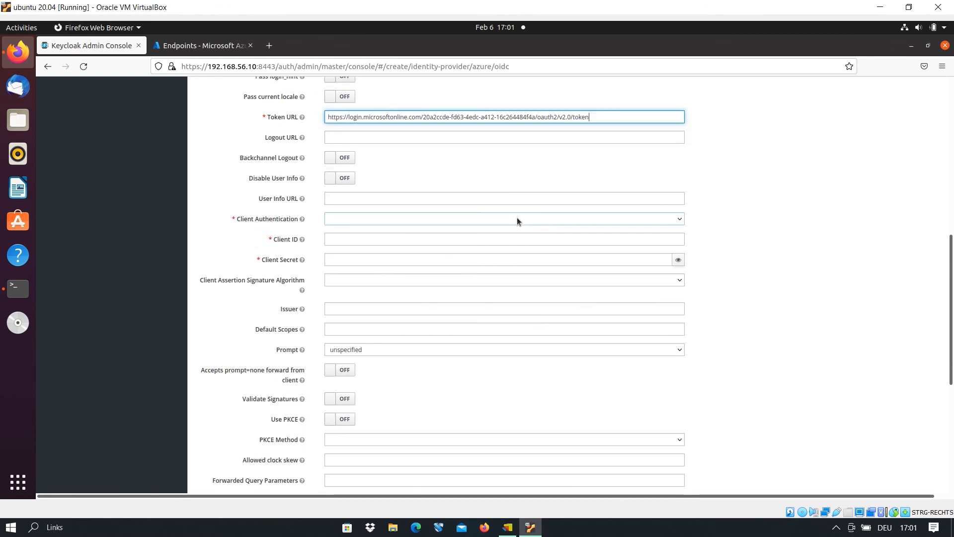
pyautogui.scroll(-2, 519, 222)
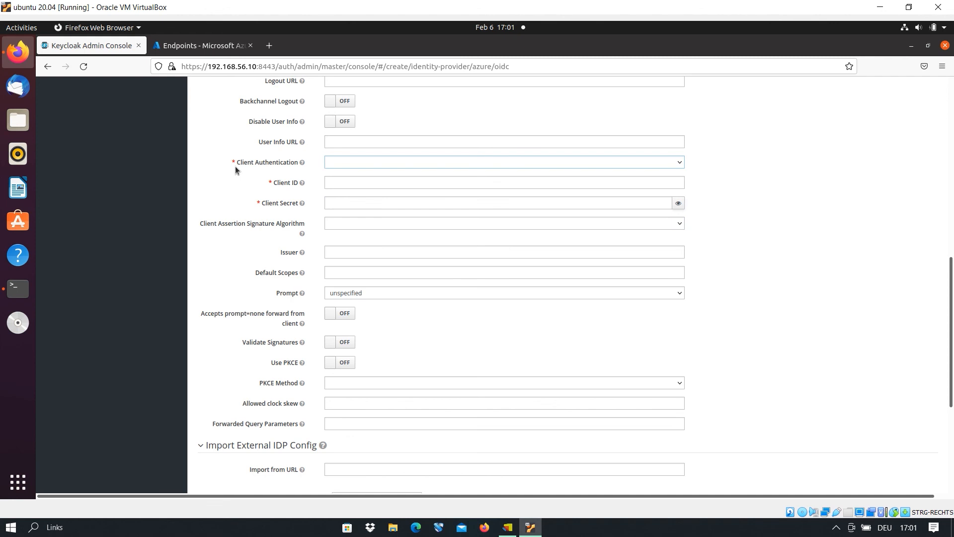
pyautogui.click(679, 162)
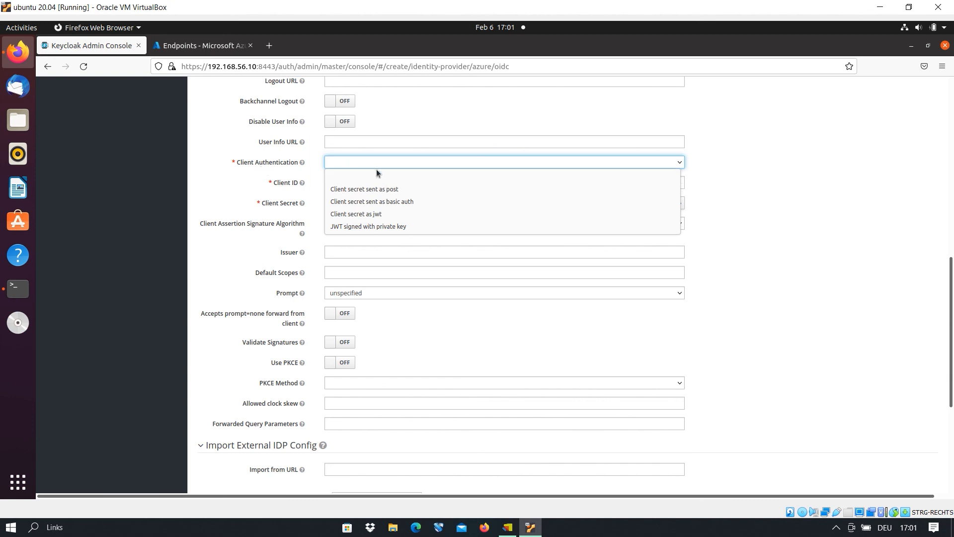
pyautogui.click(367, 191)
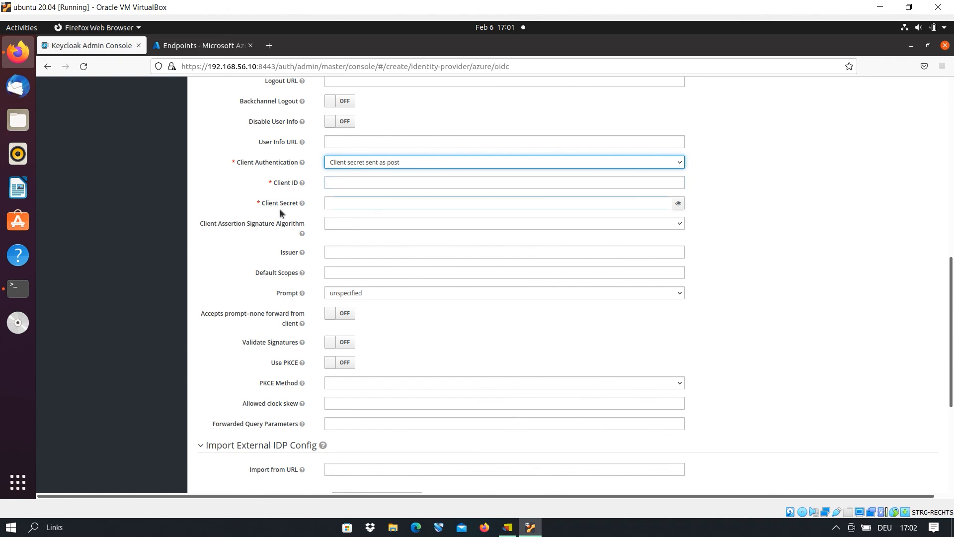
# Step: Copy keycloak-app's Application (client) ID from its Azure overview into the Client ID of the Keycloak identity provider
pyautogui.click(193, 46)
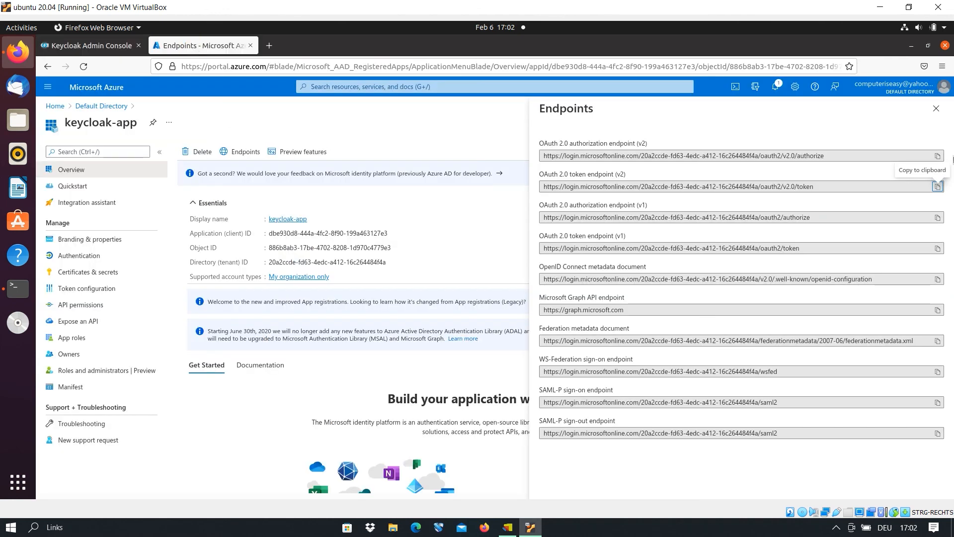
pyautogui.click(936, 110)
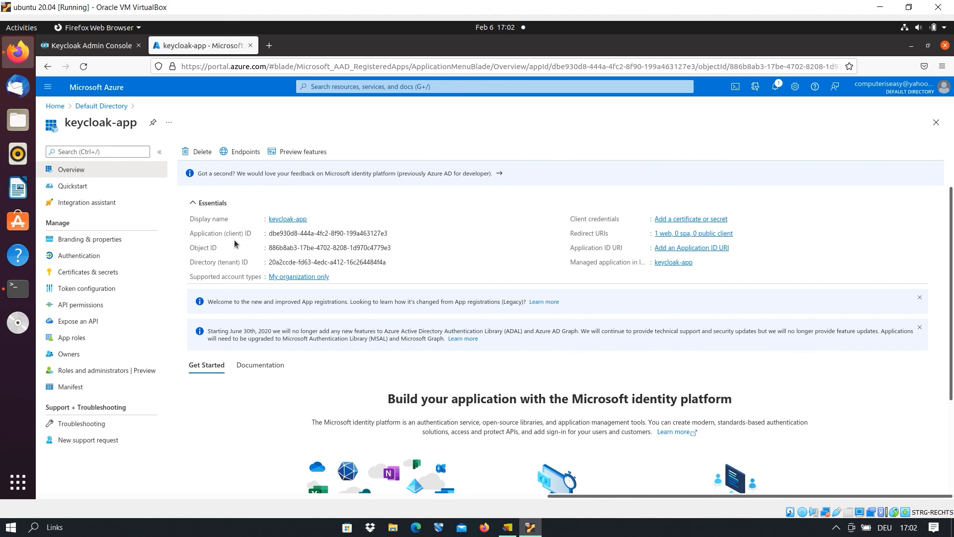
pyautogui.click(395, 233)
pyautogui.click(82, 45)
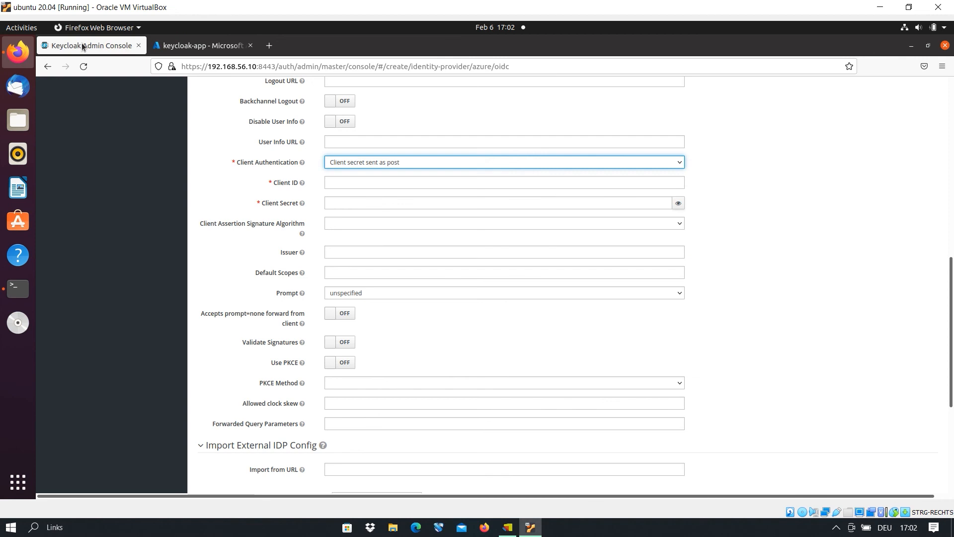
pyautogui.click(350, 183)
pyautogui.rightClick(351, 185)
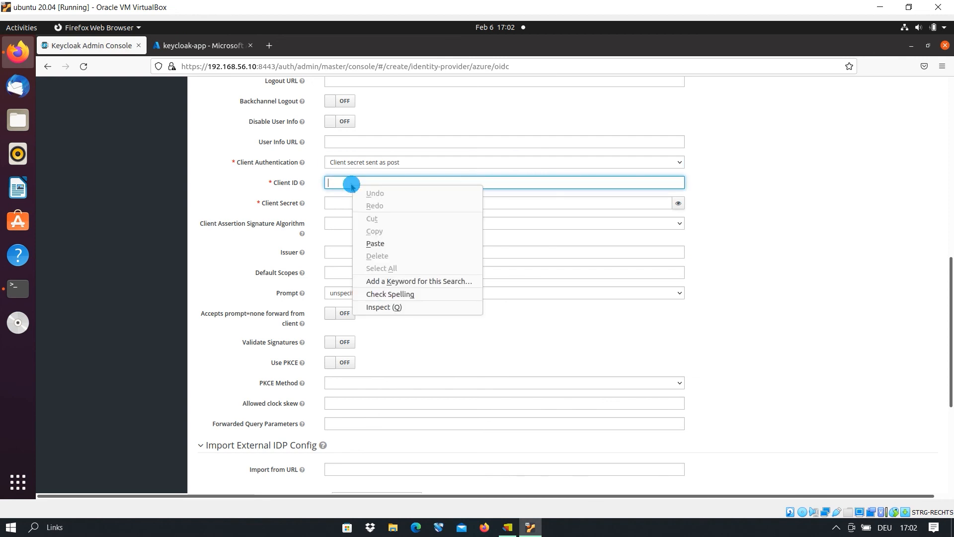
pyautogui.click(384, 243)
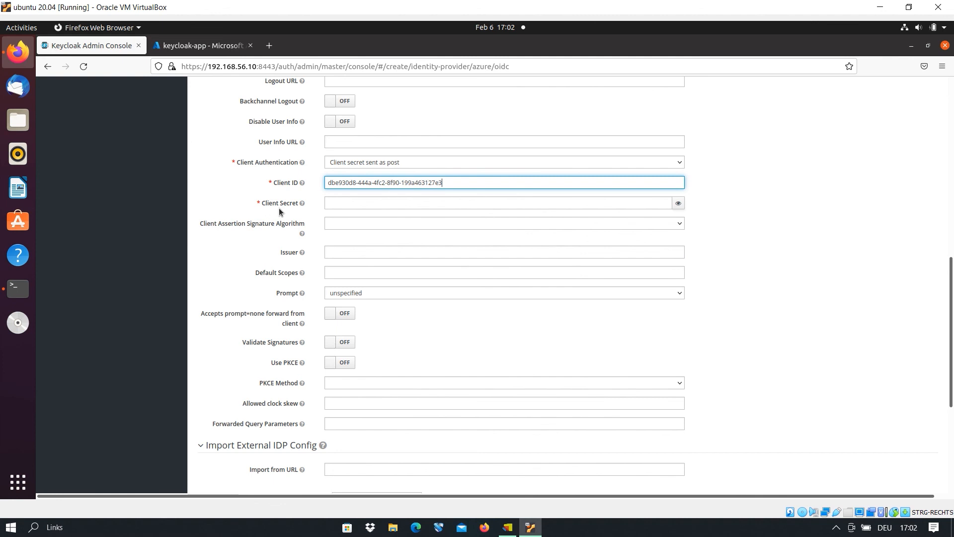
# Step: Add a client secret to keycloak-app in the Azure portal with the description keycloak-secret and the recommended 6-month expiry
pyautogui.click(192, 46)
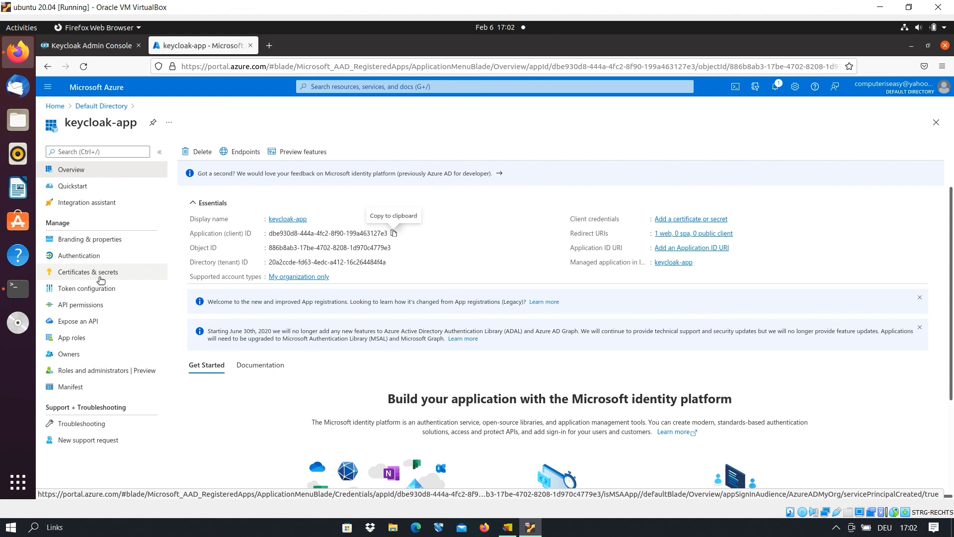
pyautogui.click(96, 275)
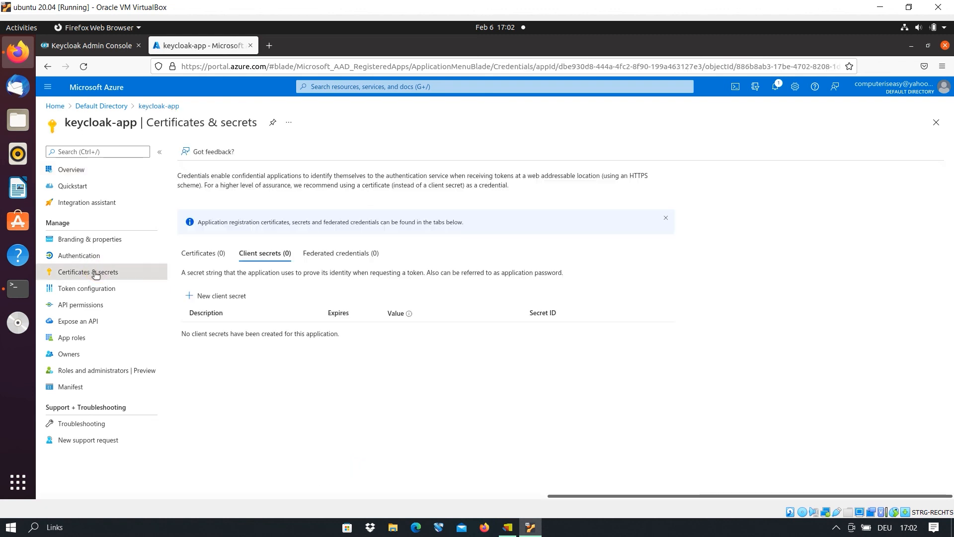
pyautogui.click(224, 298)
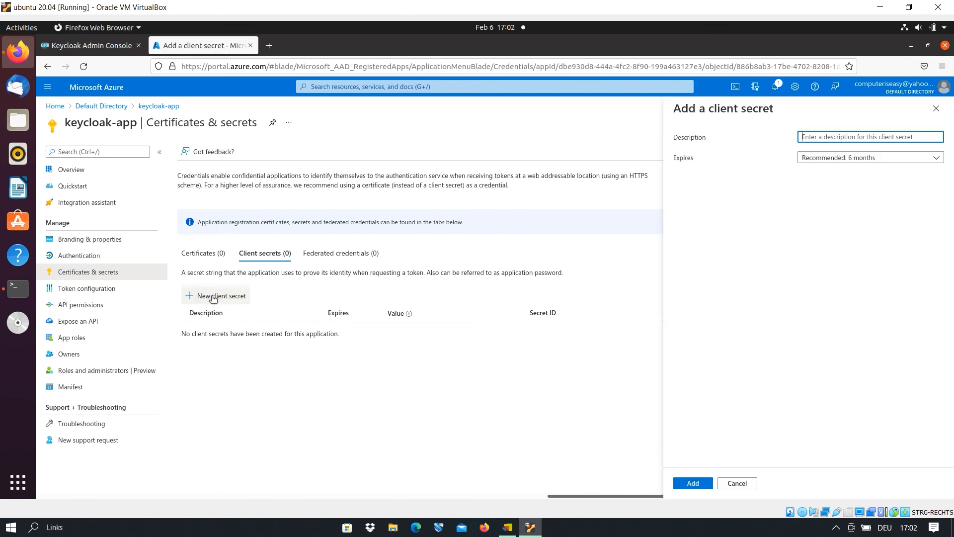
pyautogui.click(833, 137)
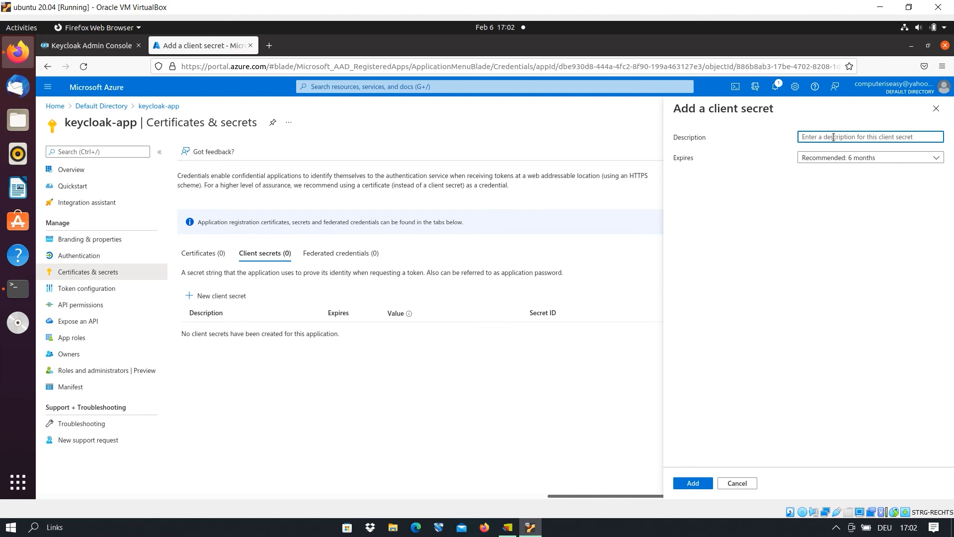
pyautogui.write('keycloak-secret')
pyautogui.click(937, 158)
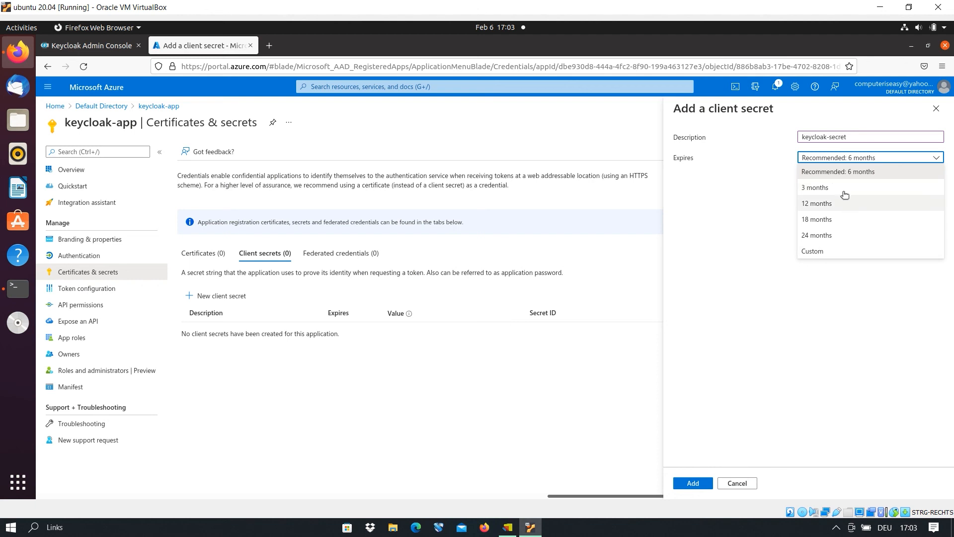
pyautogui.click(846, 172)
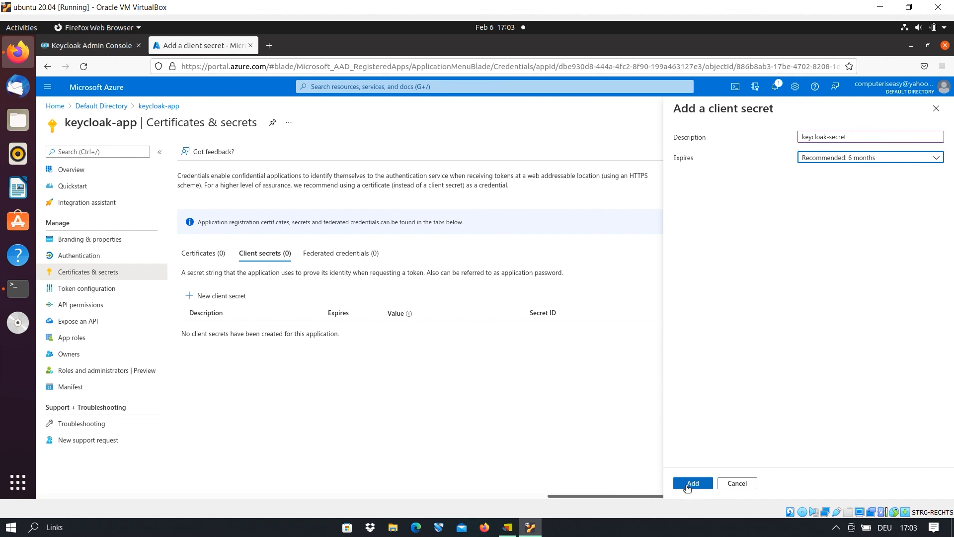
pyautogui.click(689, 484)
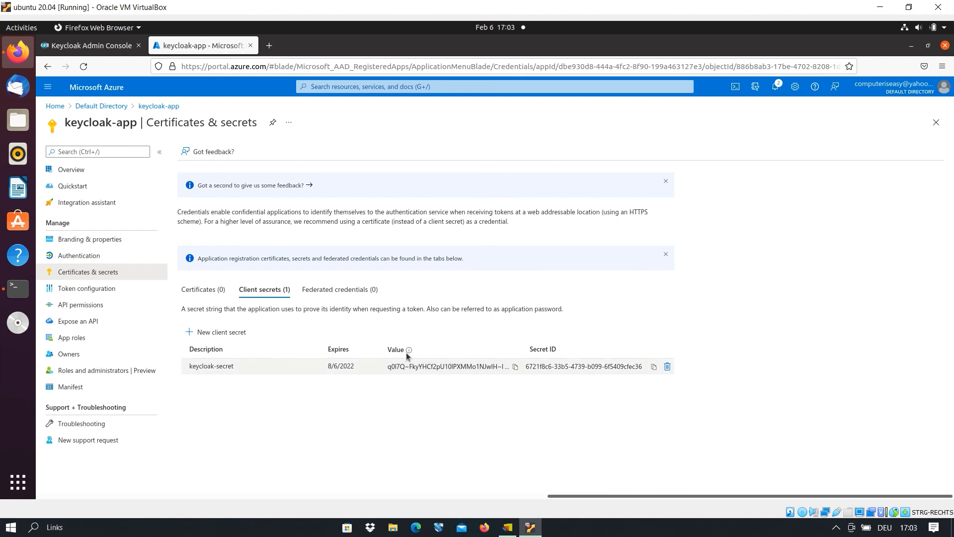
# Step: Copy the value of keycloak-secret into the Client Secret of the Keycloak identity provider and check it unmasked before hiding it again
pyautogui.click(517, 368)
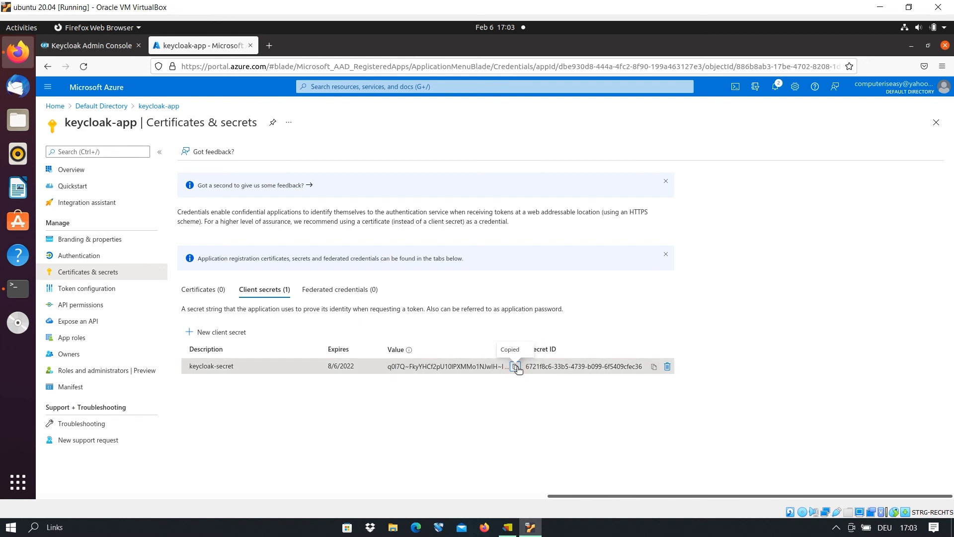
pyautogui.click(67, 47)
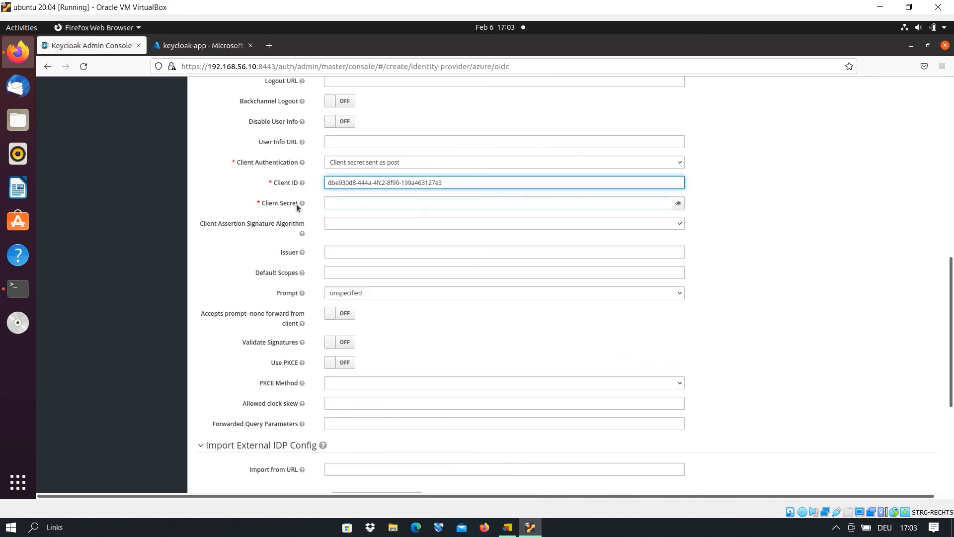
pyautogui.click(350, 203)
pyautogui.rightClick(351, 203)
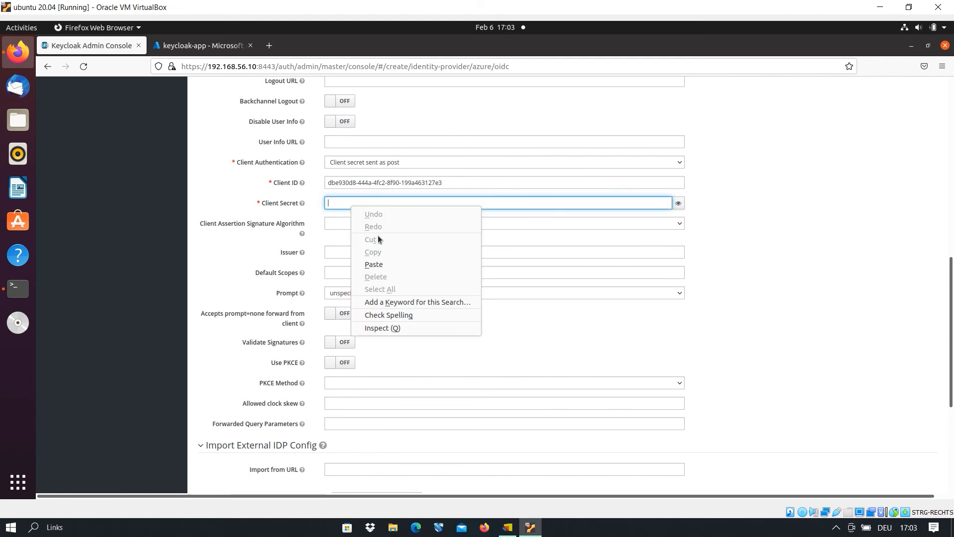
pyautogui.click(378, 264)
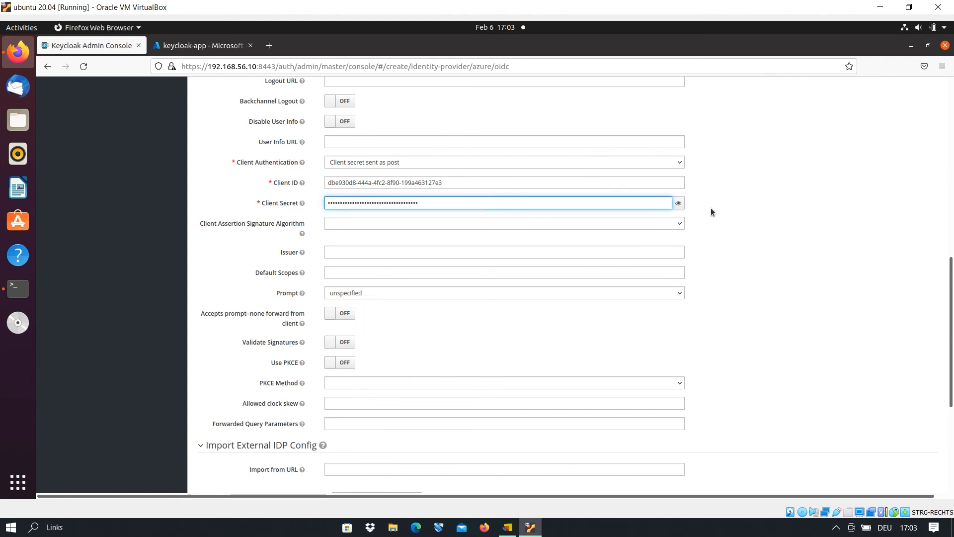
pyautogui.click(679, 203)
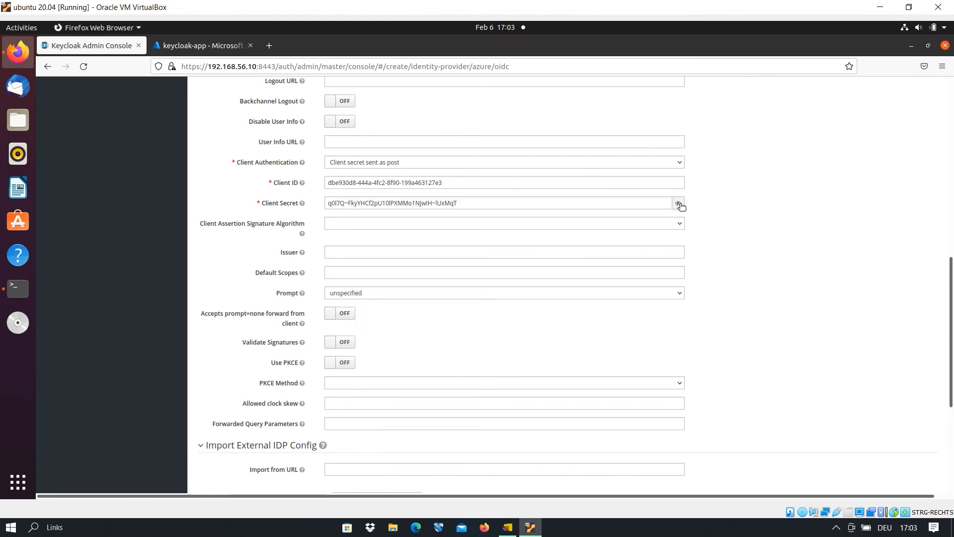
pyautogui.click(679, 203)
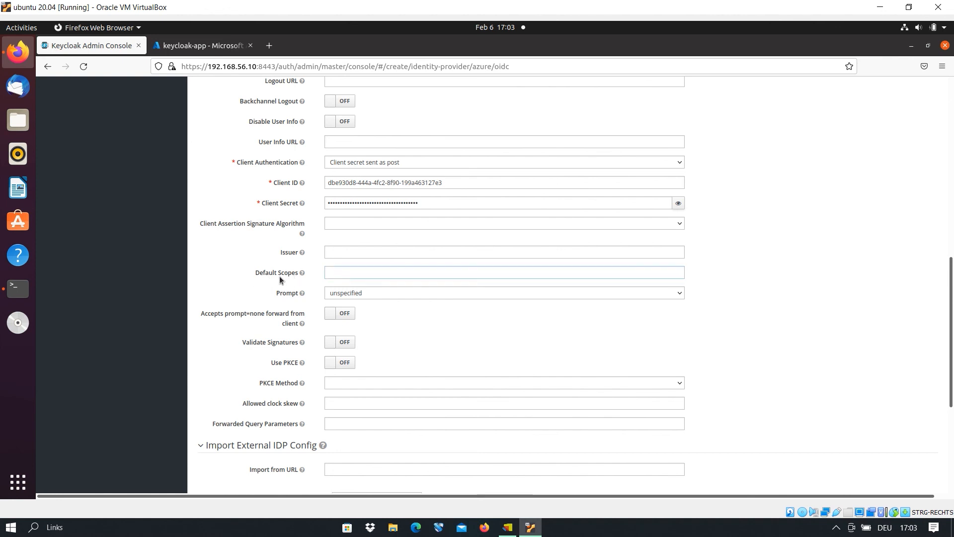
# Step: Set the identity provider's Default Scopes to openid profile email and save the provider
pyautogui.click(337, 274)
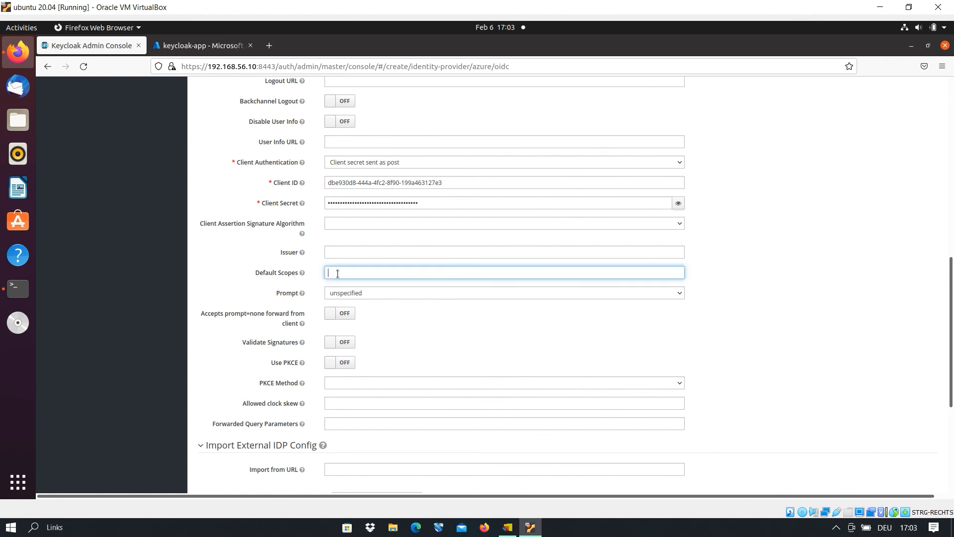
pyautogui.write('openid')
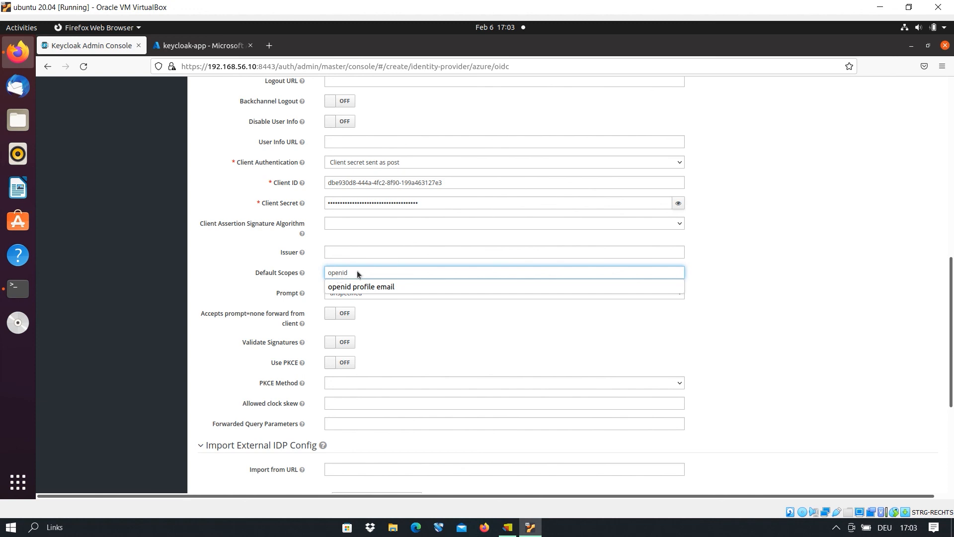
pyautogui.click(357, 287)
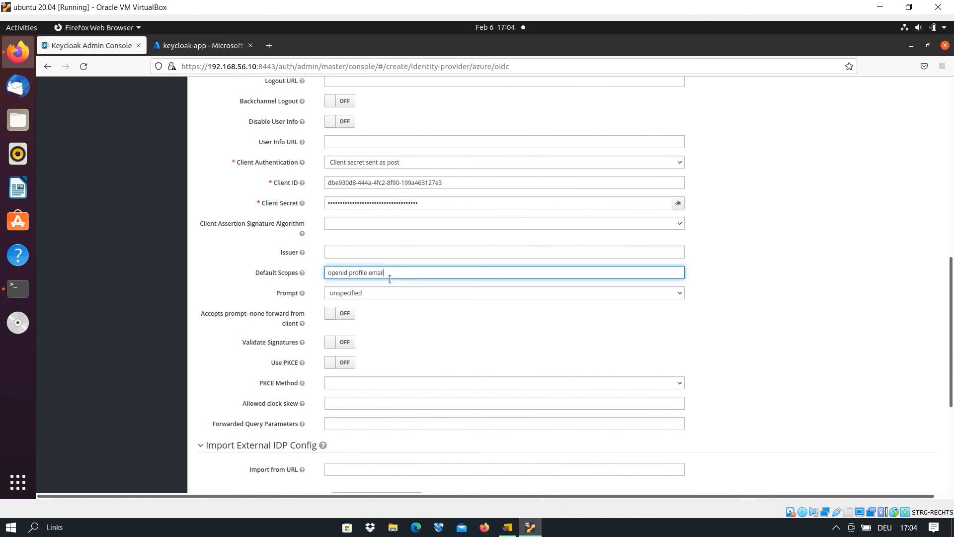
pyautogui.click(591, 319)
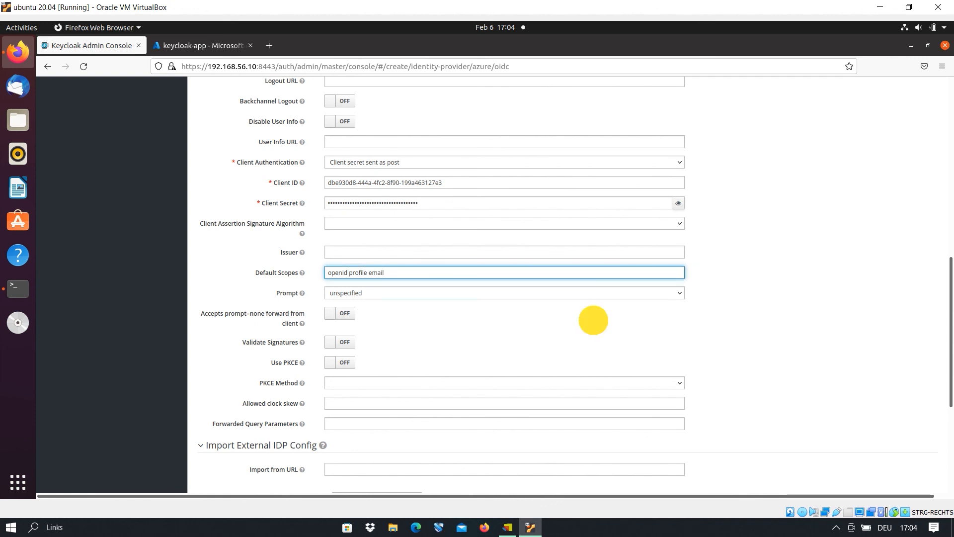
pyautogui.scroll(-2, 639, 303)
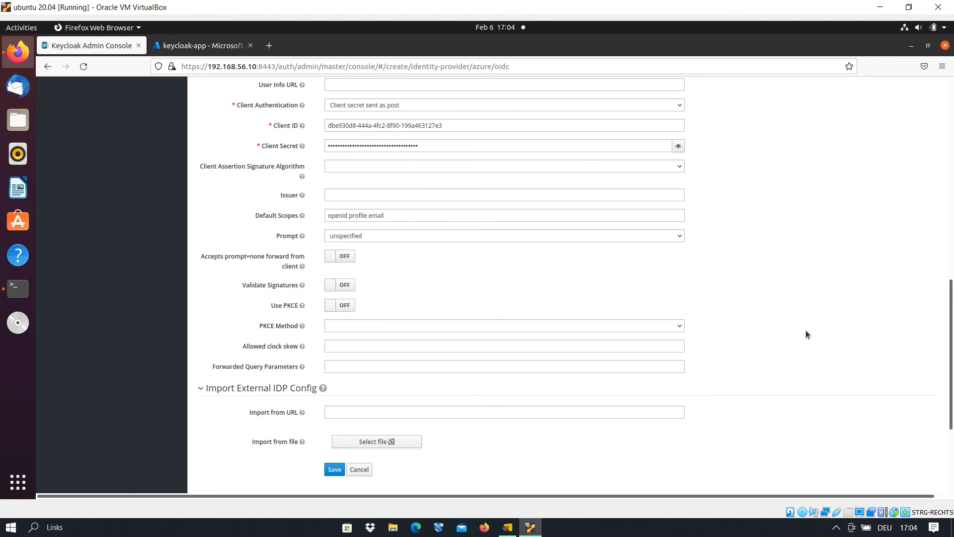
pyautogui.scroll(-2, 806, 329)
pyautogui.click(333, 415)
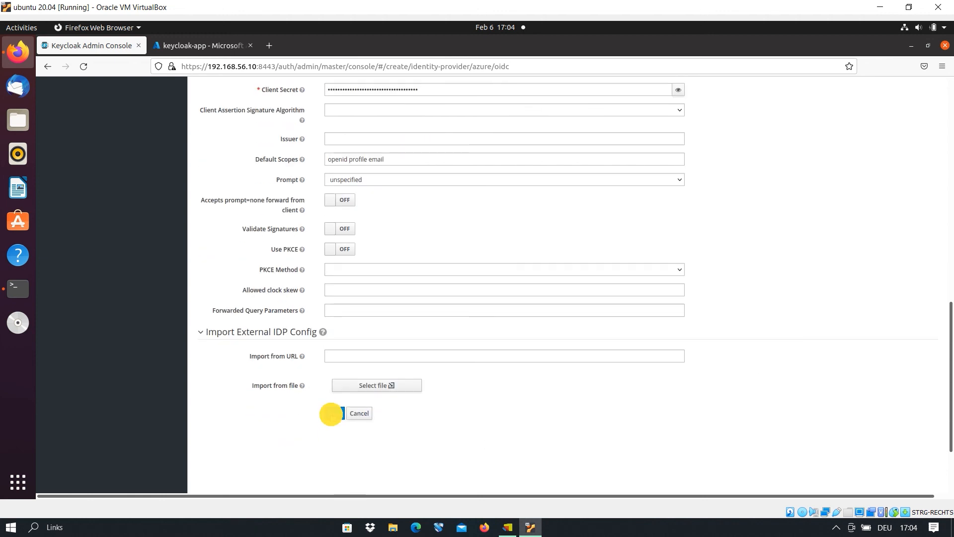
# Step: Open the account-console client's base URL from the azure realm's client list and go to its sign-in page
pyautogui.scroll(10, 726, 338)
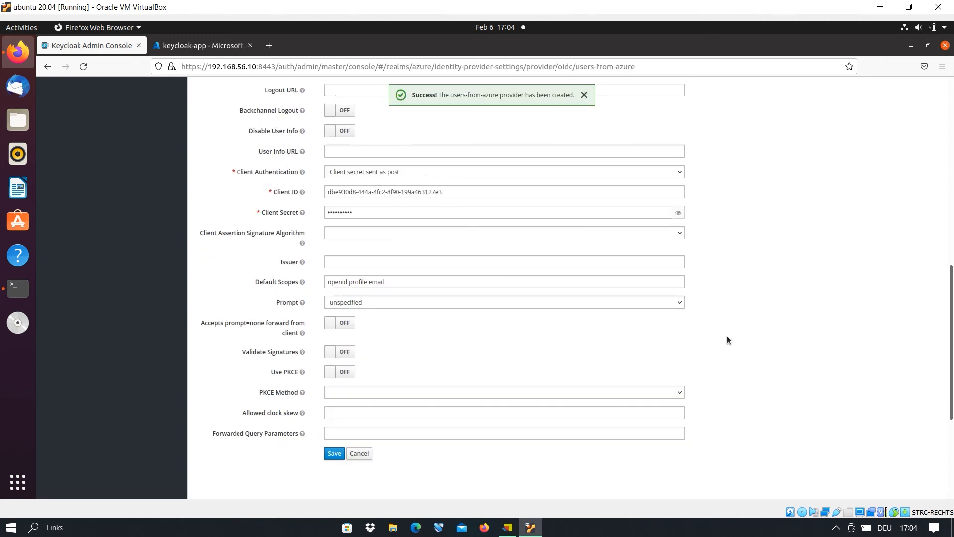
pyautogui.scroll(5, 727, 340)
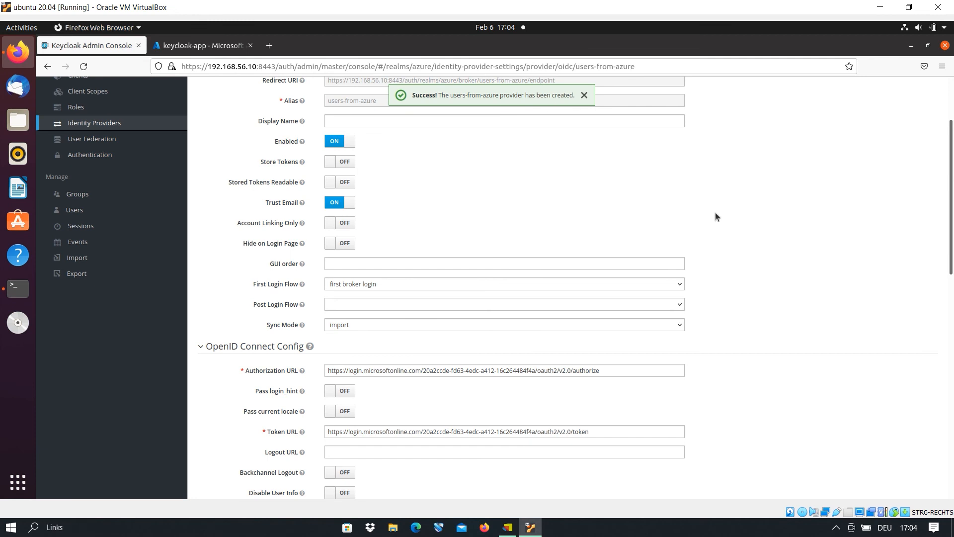
pyautogui.scroll(4, 728, 216)
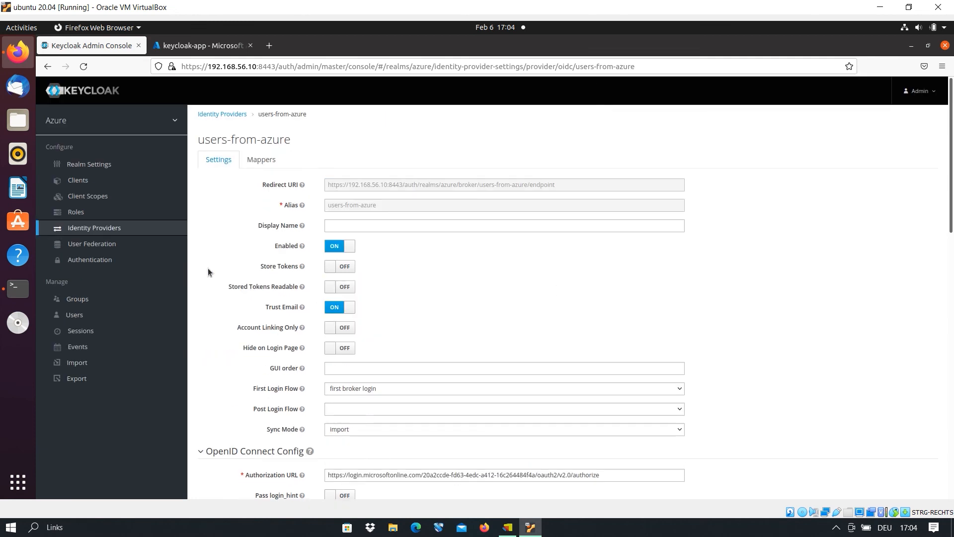
pyautogui.click(75, 182)
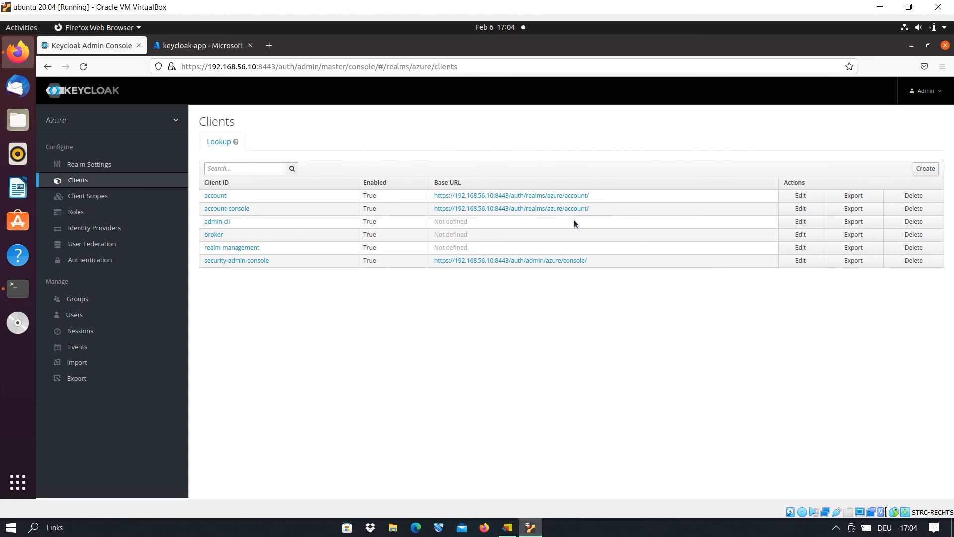
pyautogui.click(523, 209)
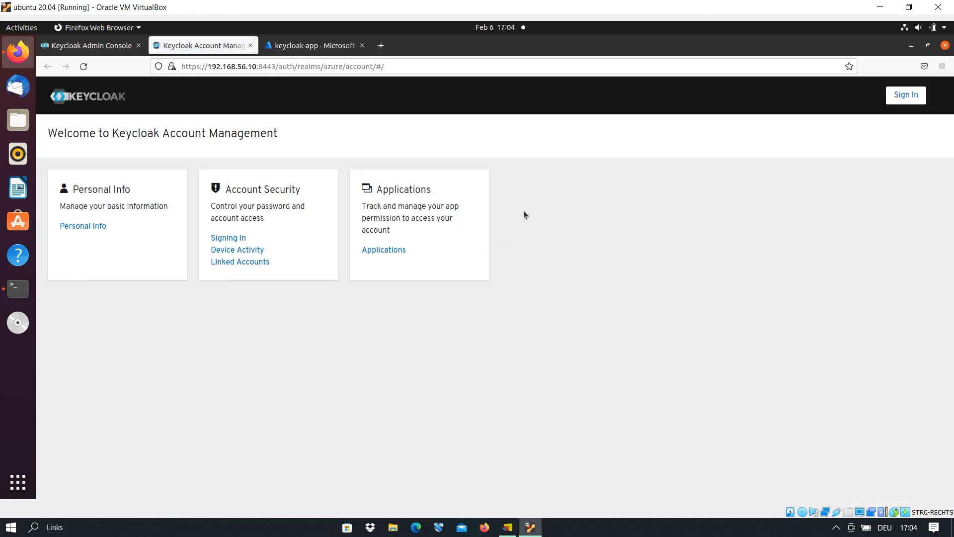
pyautogui.click(891, 99)
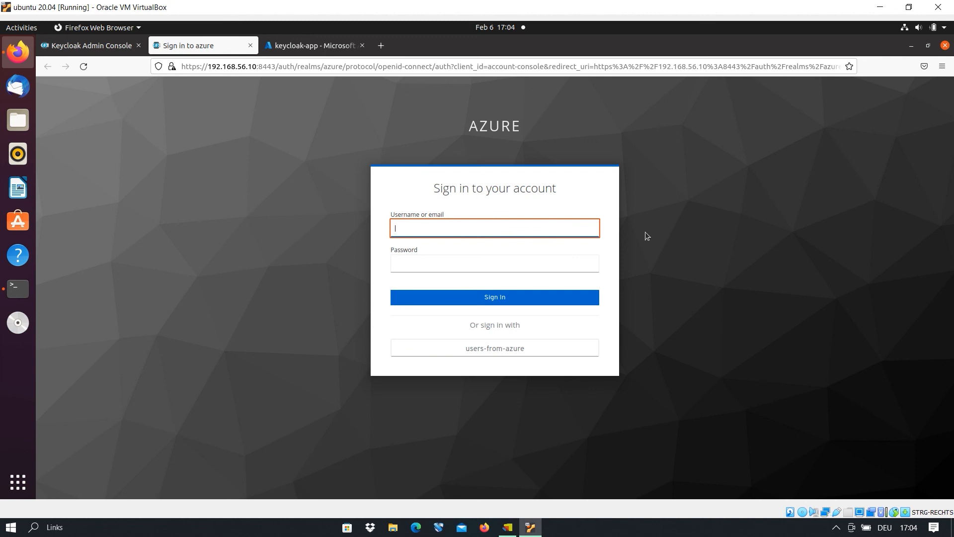
# Step: Sign in through users-from-azure, accept the permissions keycloak-app requests, and open the account's Personal Info
pyautogui.click(499, 349)
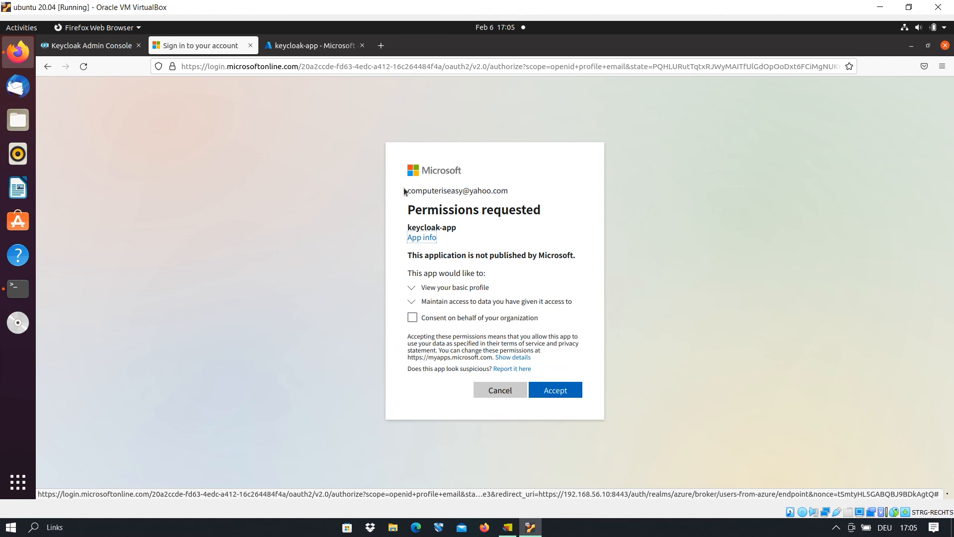
pyautogui.click(553, 393)
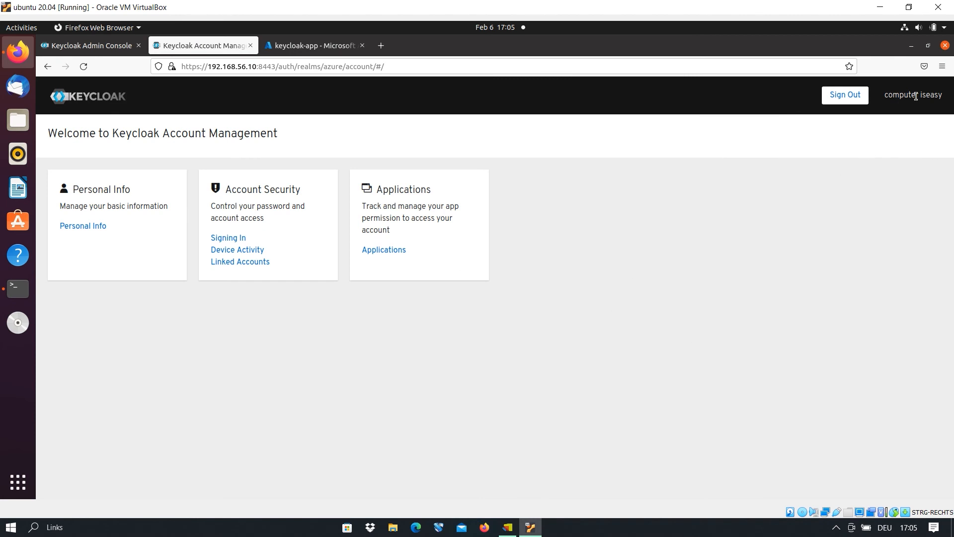
pyautogui.click(87, 227)
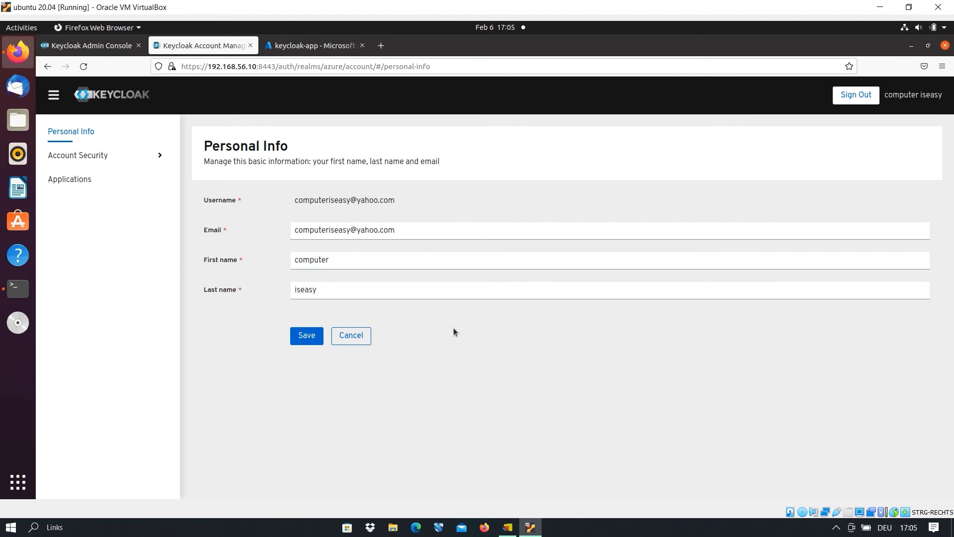
# Step: Switch to the Azure portal and open the list of all users in Azure Active Directory's Default Directory
pyautogui.click(294, 43)
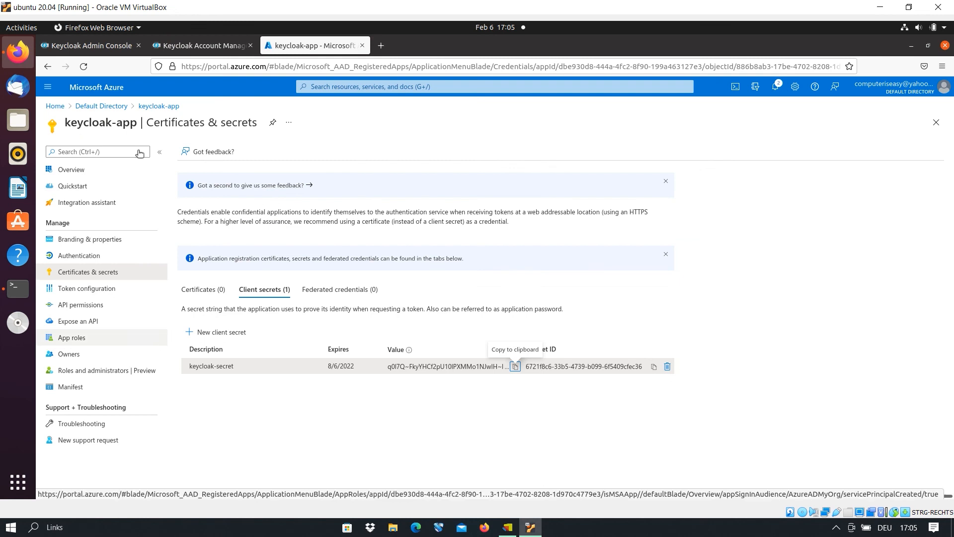
pyautogui.click(55, 106)
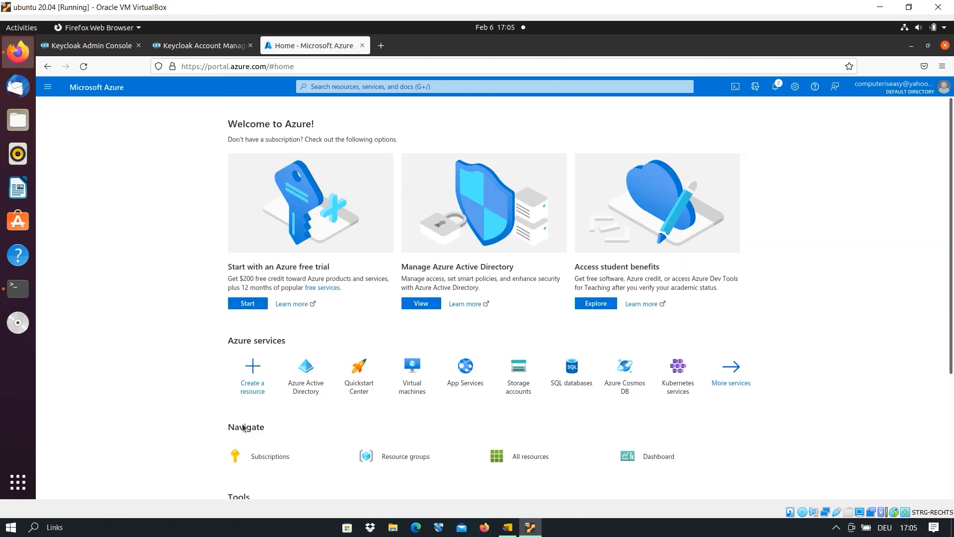
pyautogui.click(305, 370)
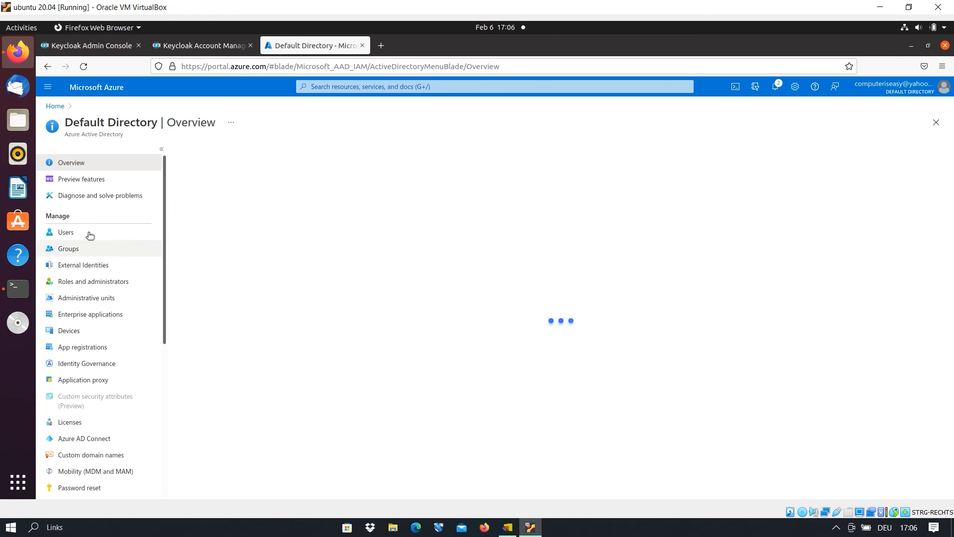
pyautogui.click(67, 232)
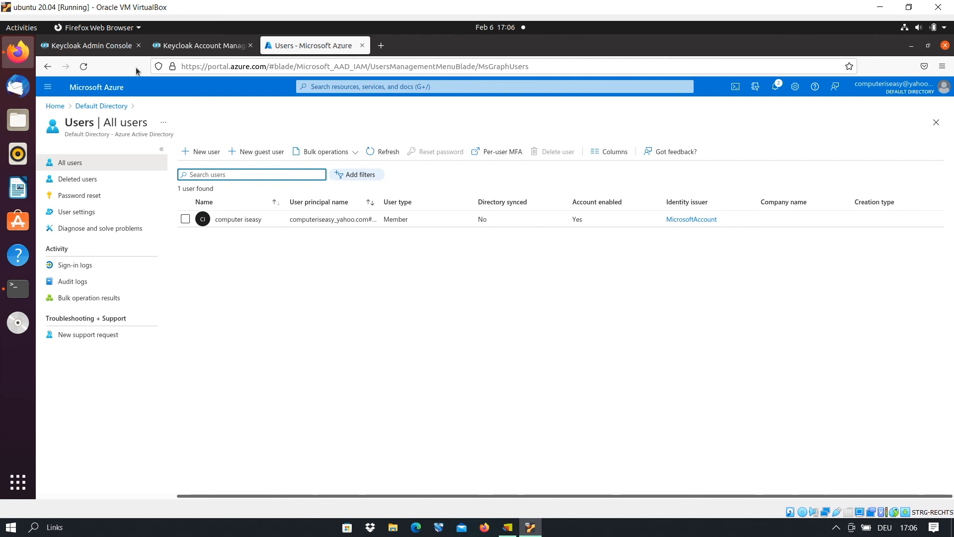
# Step: Return to the Keycloak account console and review the account's Signing In options and Linked Accounts under Account Security
pyautogui.click(95, 46)
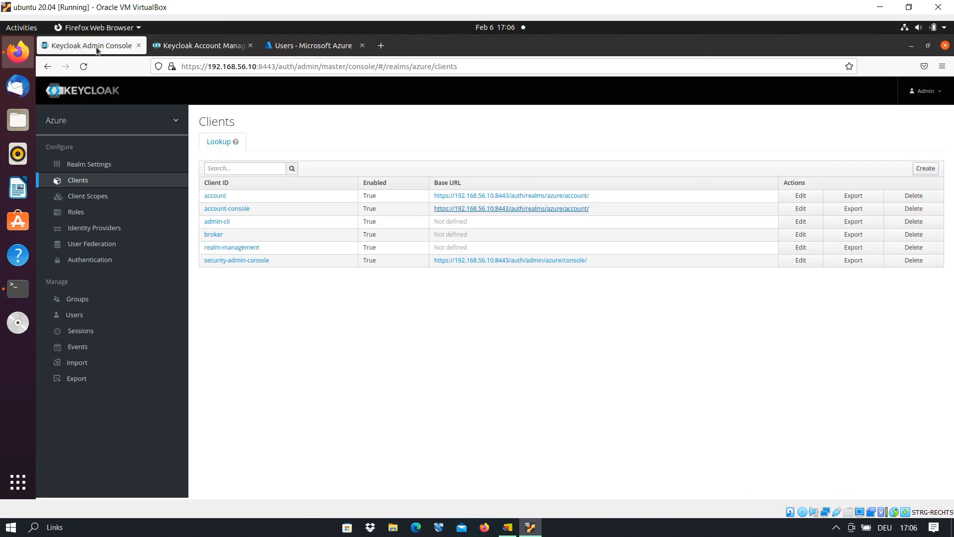
pyautogui.click(189, 46)
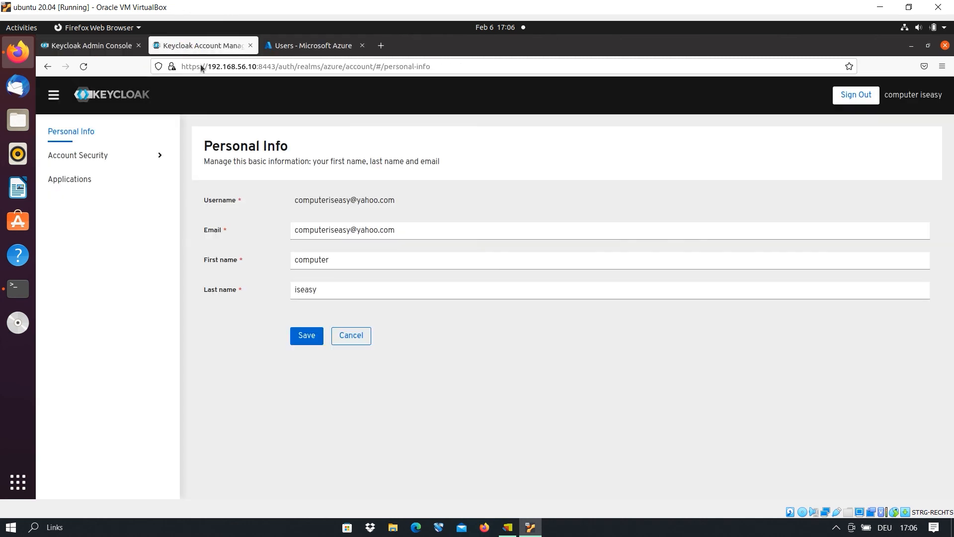
pyautogui.click(91, 155)
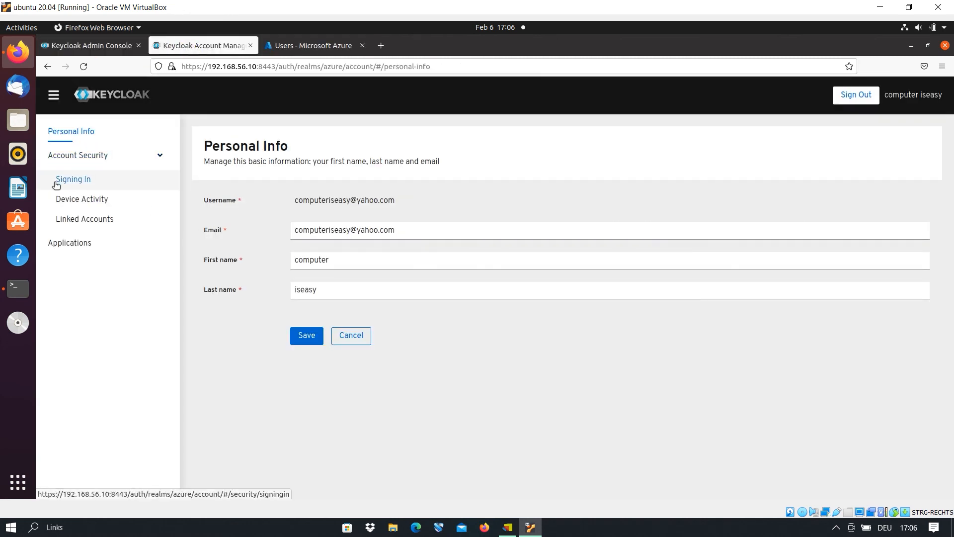
pyautogui.click(71, 182)
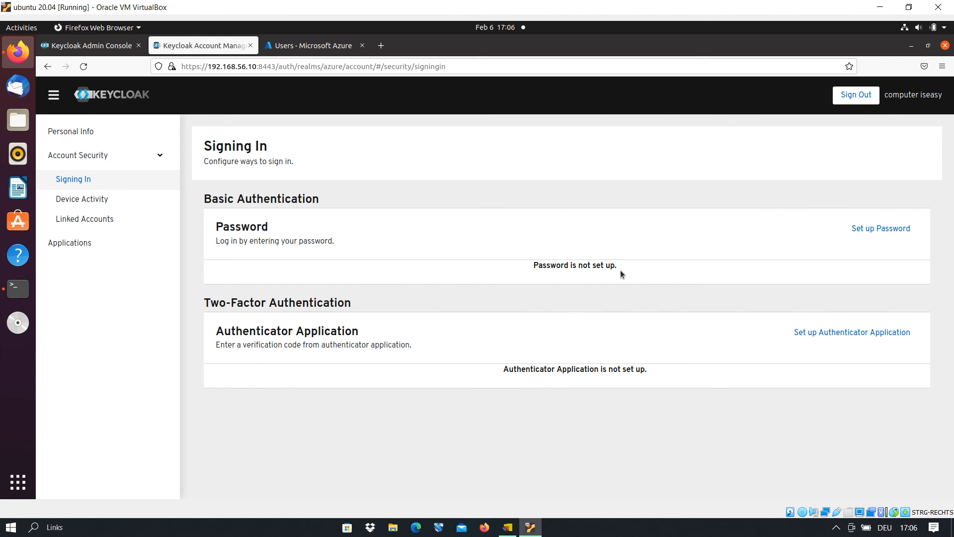
pyautogui.click(85, 220)
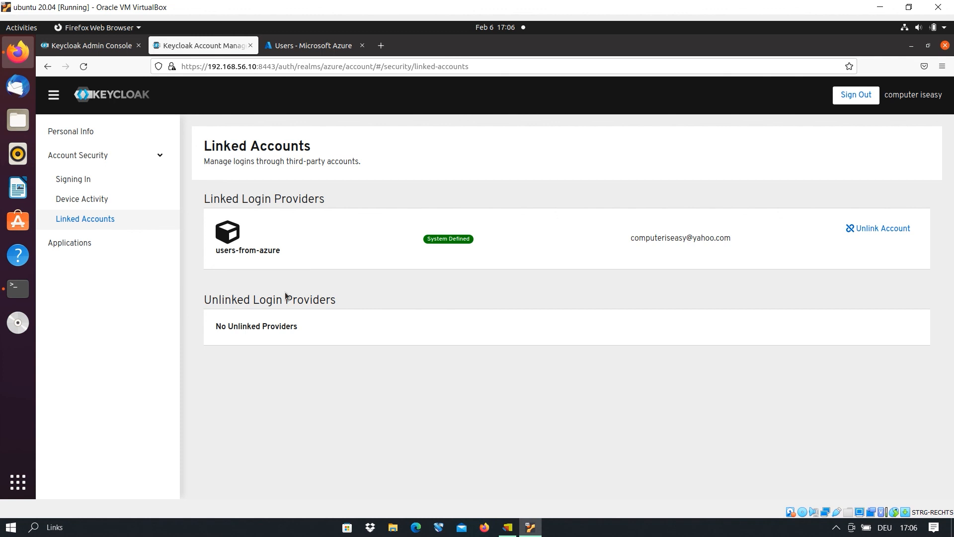
# Step: List all users of the azure realm in the Keycloak Admin Console and compare them with the Azure directory's users
pyautogui.click(73, 47)
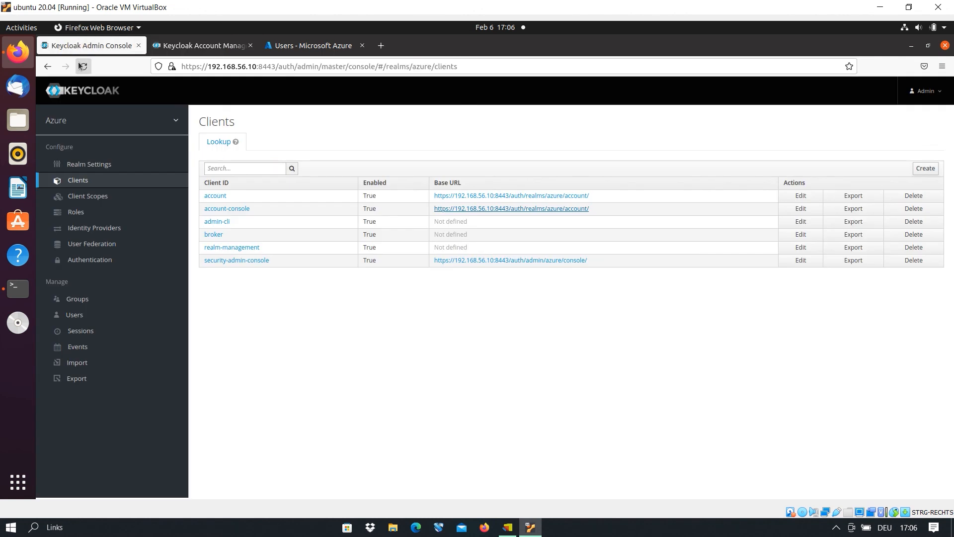
pyautogui.moveTo(123, 118)
pyautogui.click(74, 316)
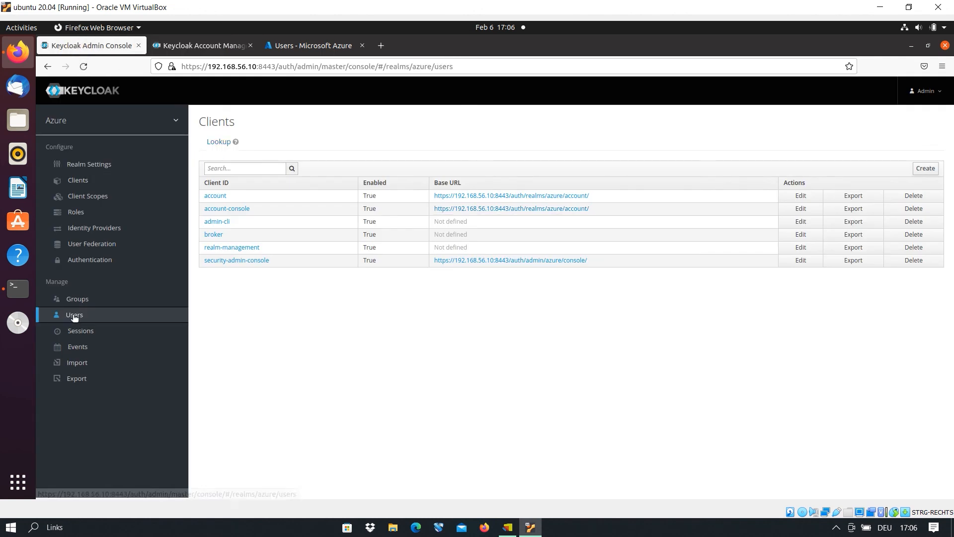
pyautogui.click(323, 169)
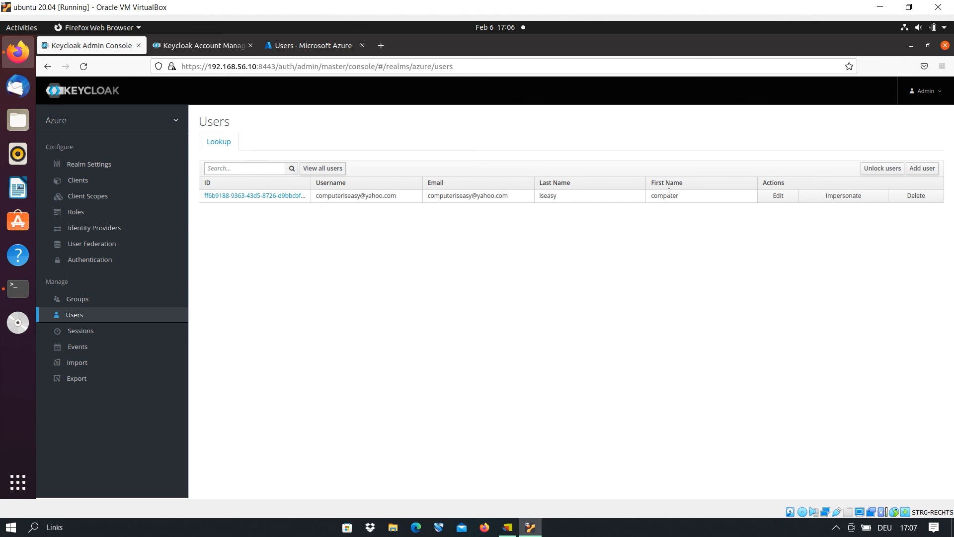
pyautogui.click(301, 45)
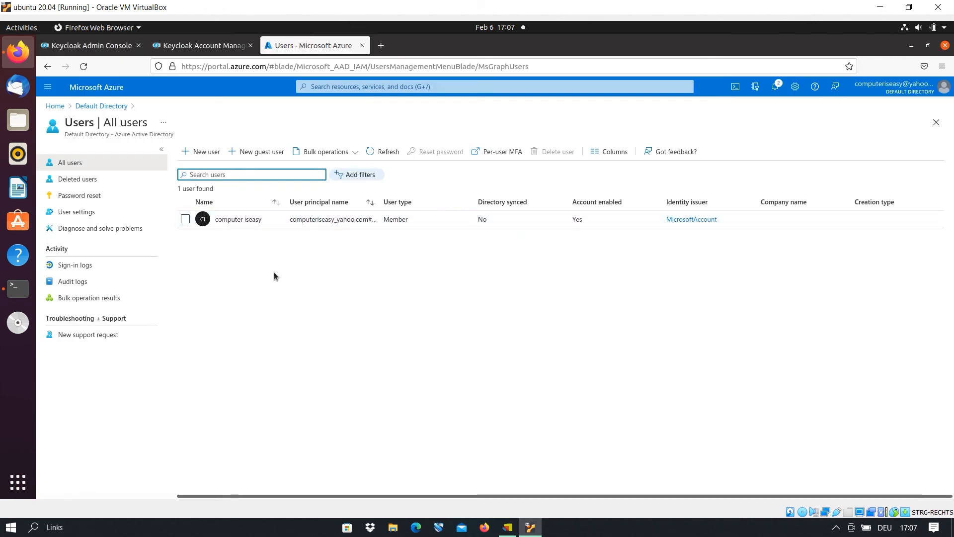
pyautogui.click(95, 45)
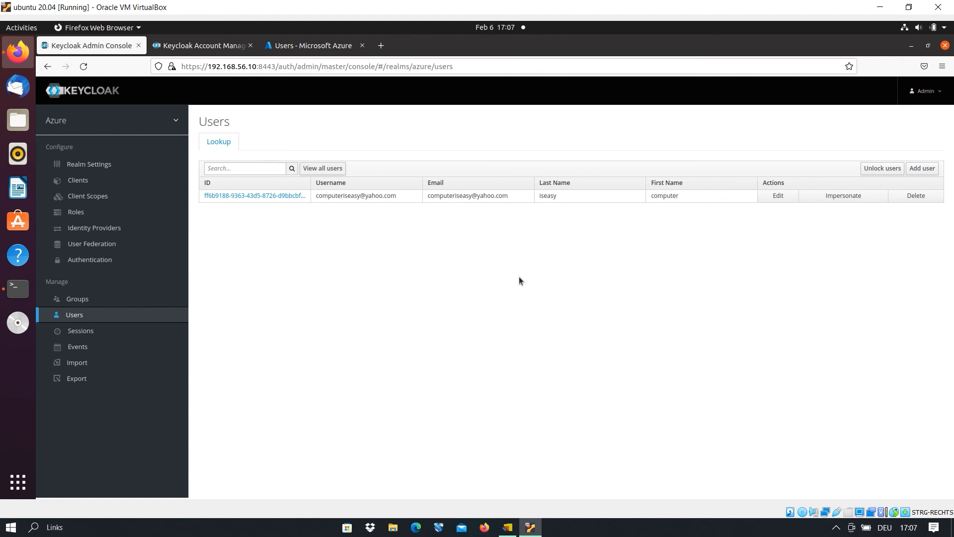